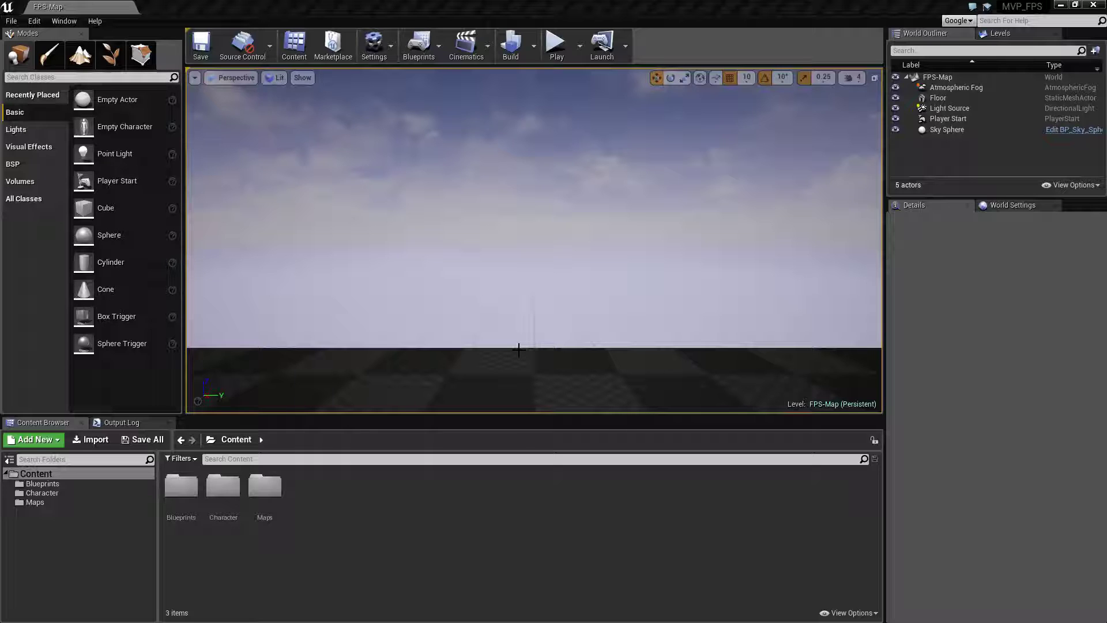
Step: Create a new folder named UI inside Blueprints
right_click(41, 484)
left_click(75, 438)
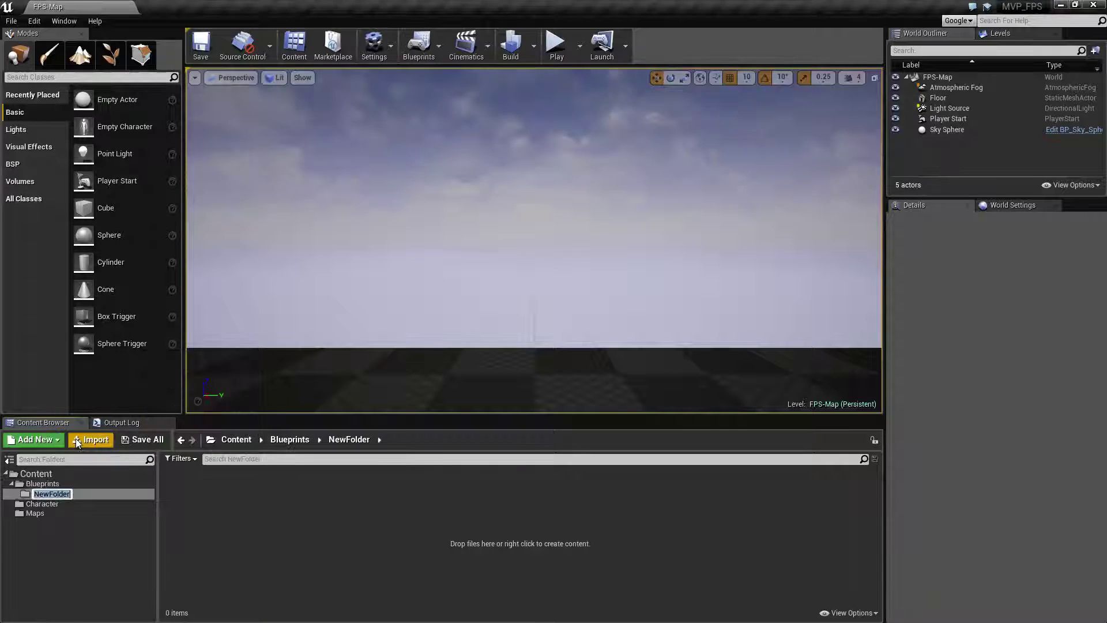
type("UI")
key("Return")
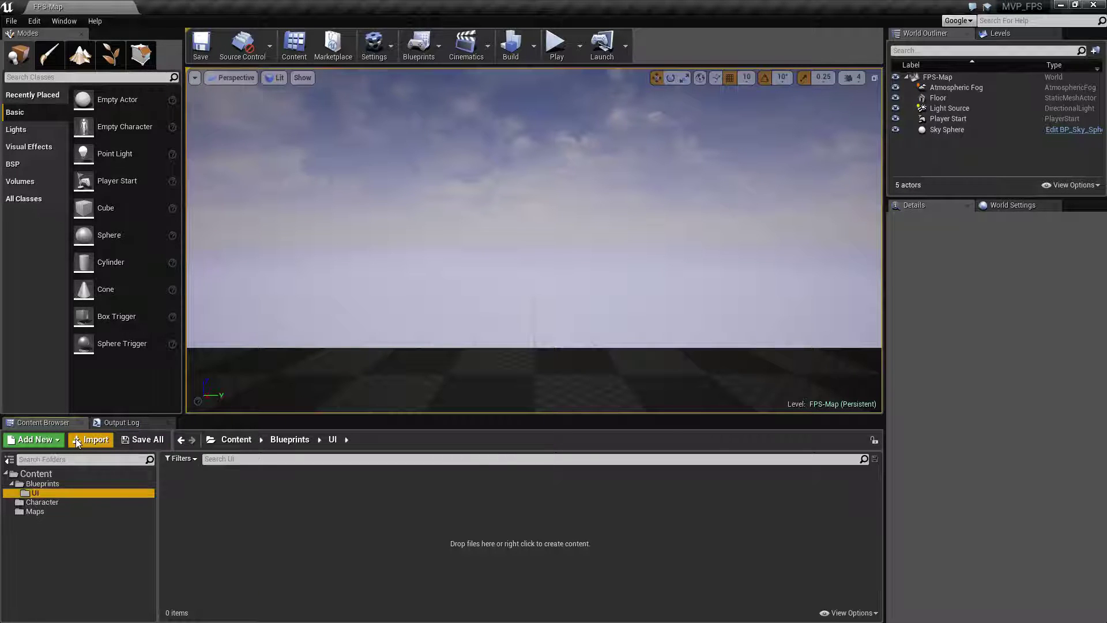
Step: Add a Widget Blueprint in the UI folder and name it HUD
right_click(226, 514)
mouse_move(236, 514)
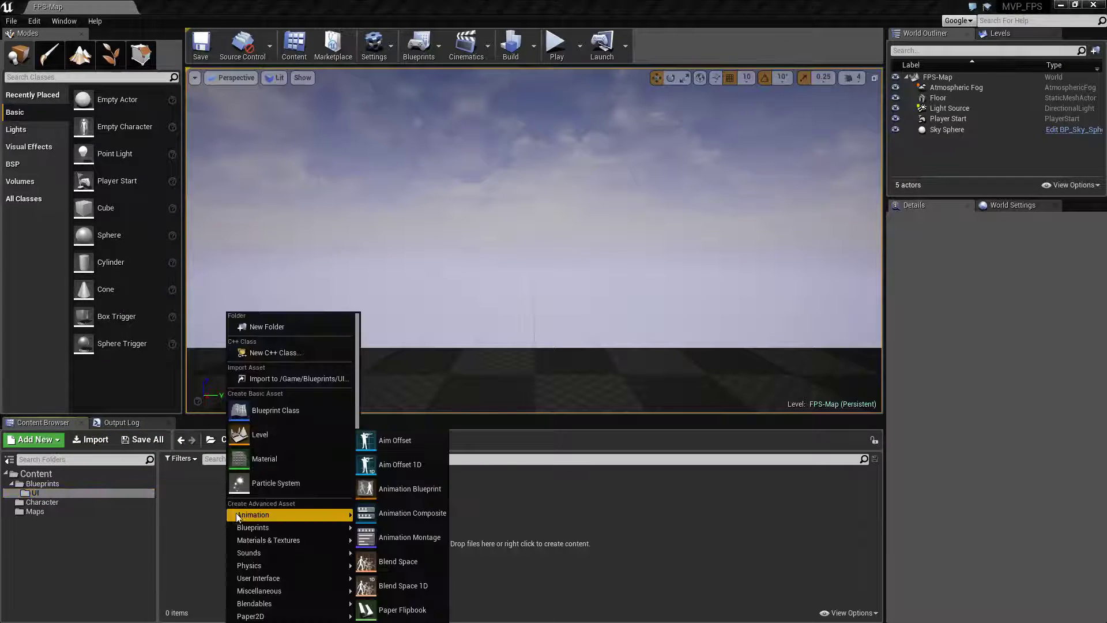
scroll(316, 525, "down", 1)
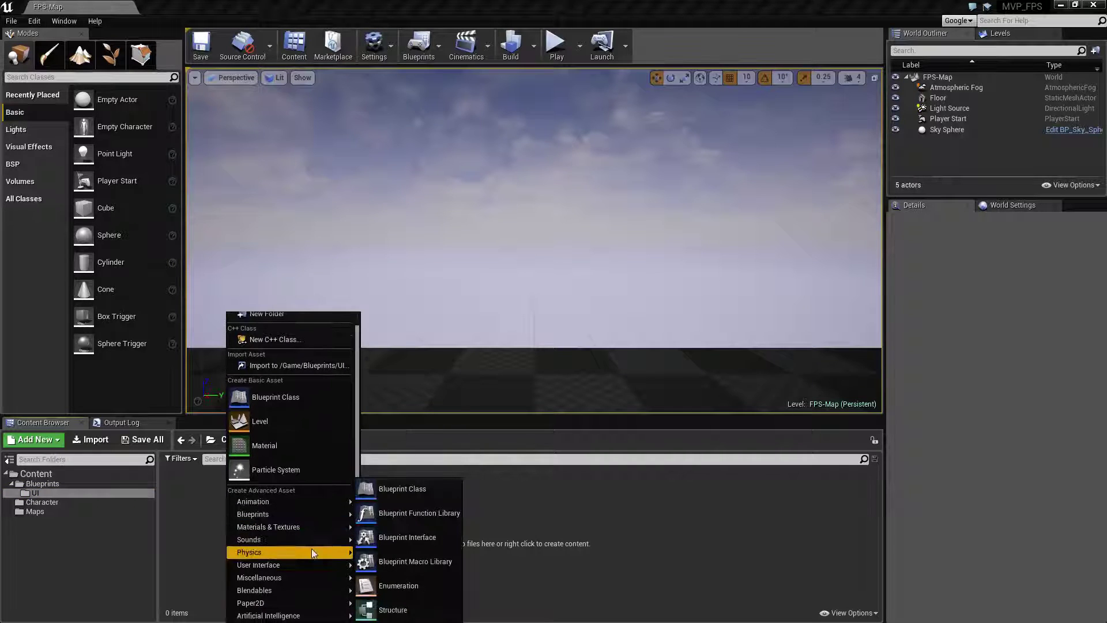
mouse_move(307, 549)
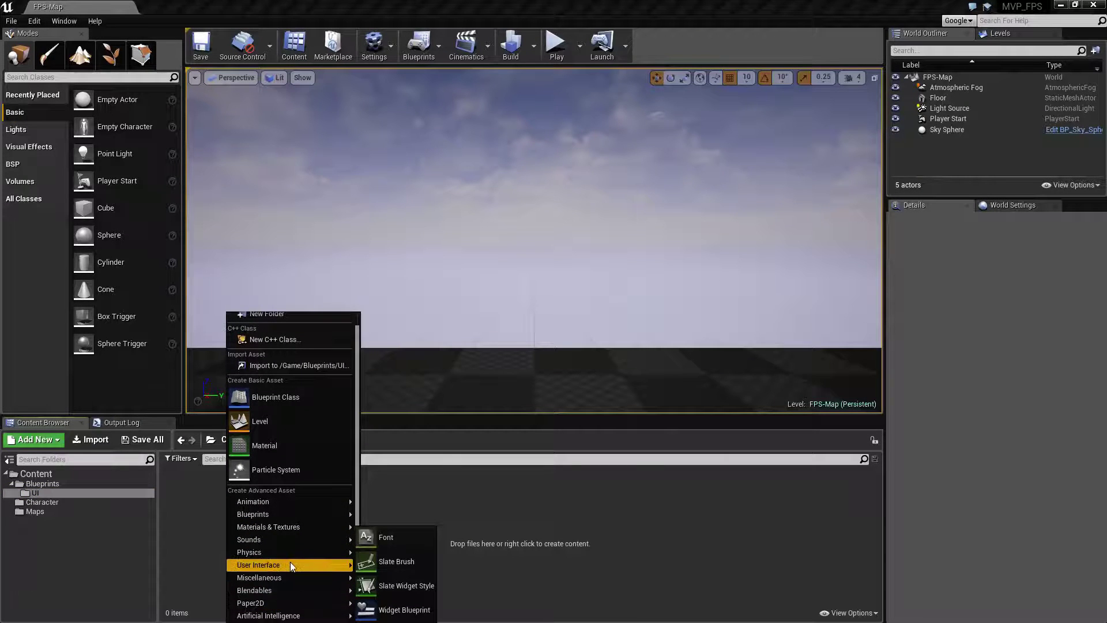
left_click(398, 610)
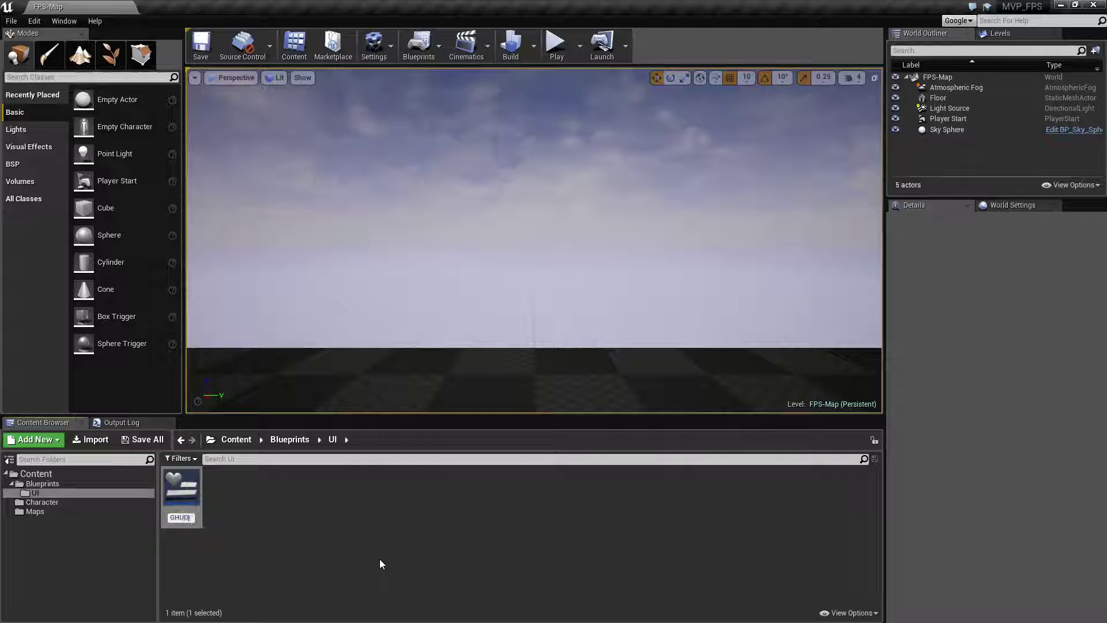
key("BackSpace")
type("HUD")
key("Return")
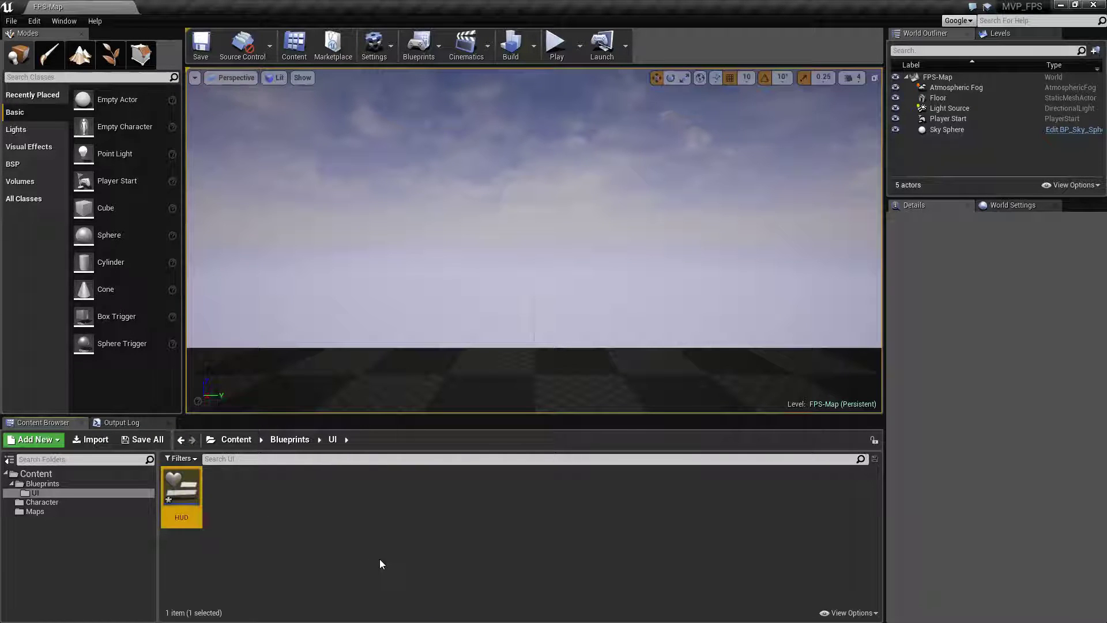
Step: Open HUD in the Widget Designer and drop an Image widget onto its canvas
double_click(191, 485)
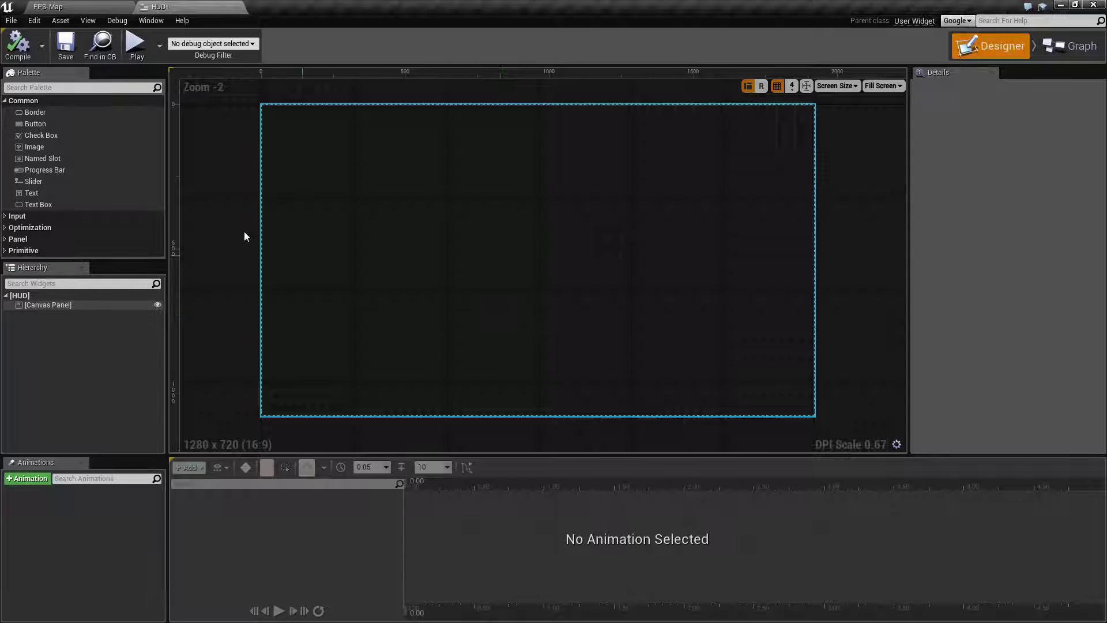
left_click_drag(35, 145, 515, 258)
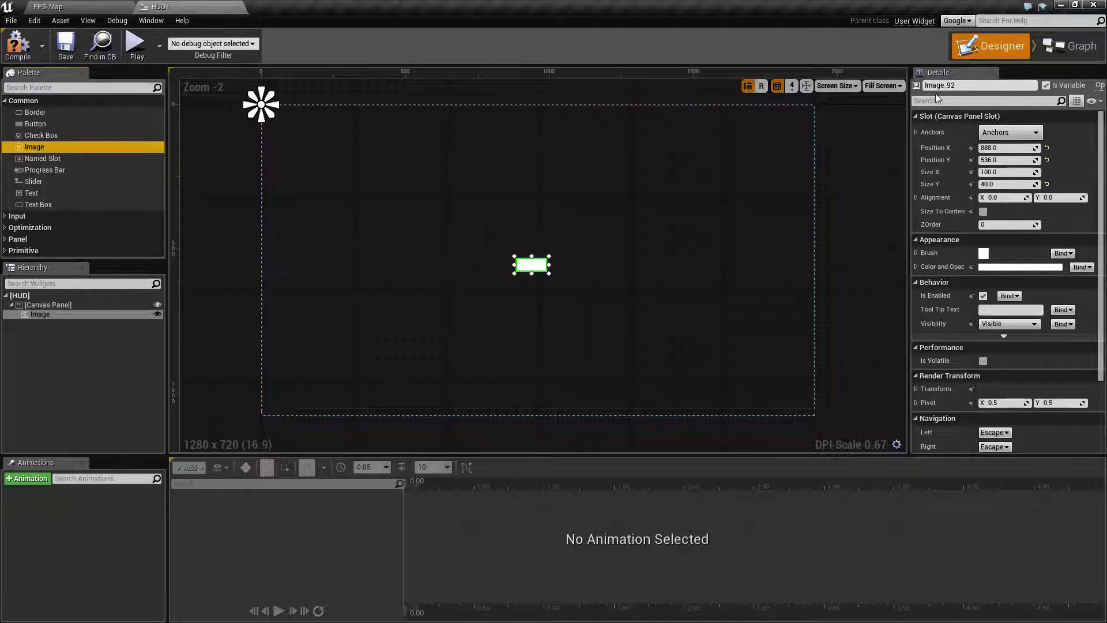
Step: Anchor the image to the canvas centre and set its position to 0, 0
left_click(1007, 132)
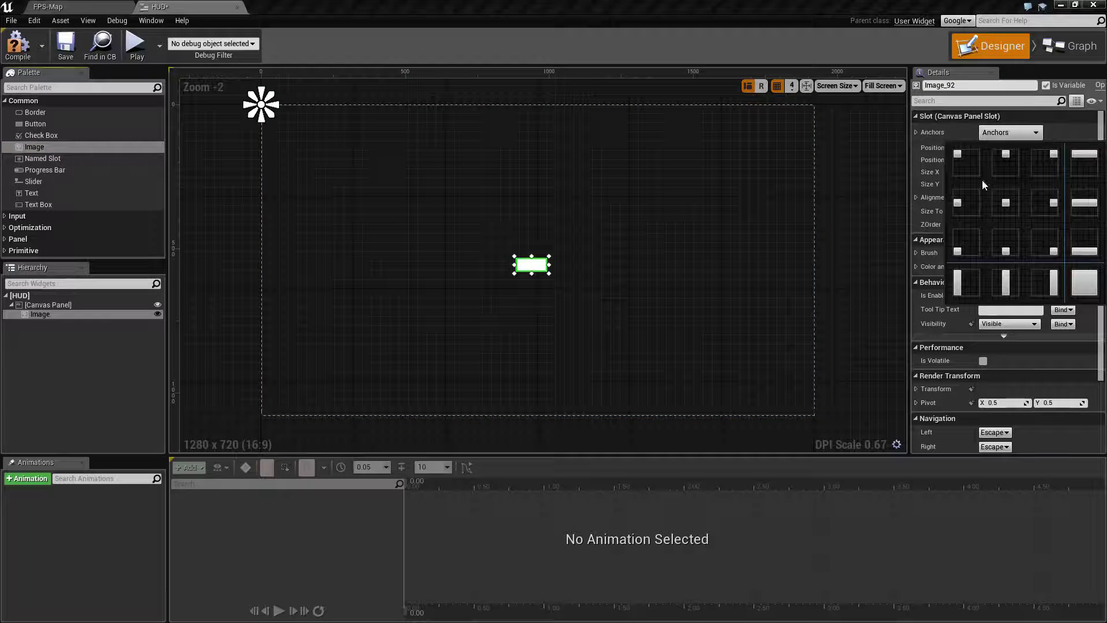
left_click(1006, 202)
left_click(1002, 148)
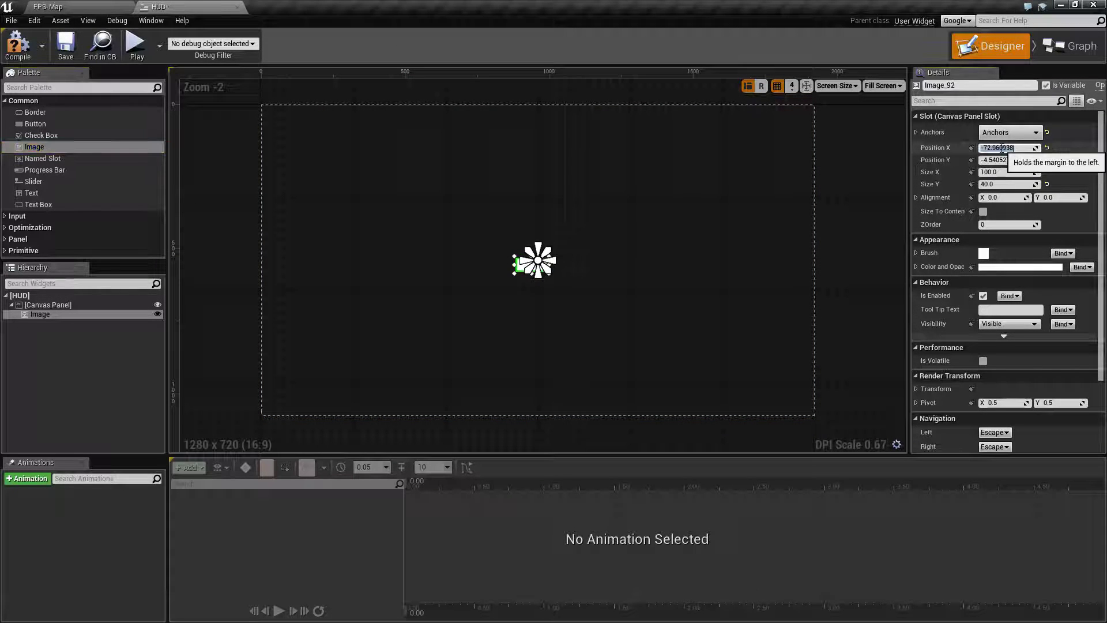
type("0")
key("Tab")
type("0")
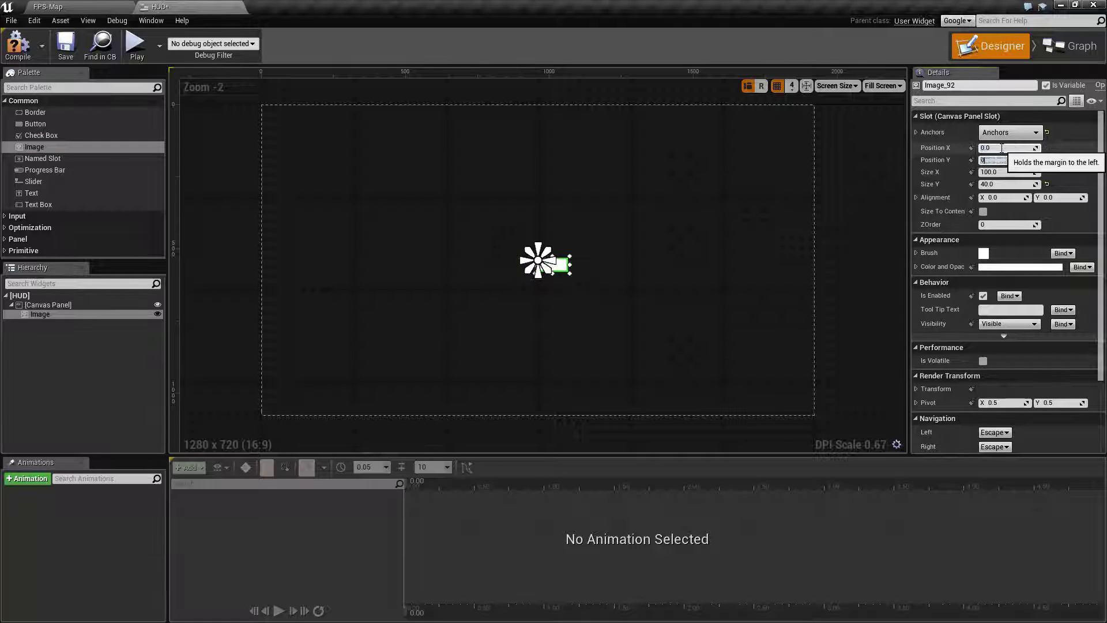
key("Tab")
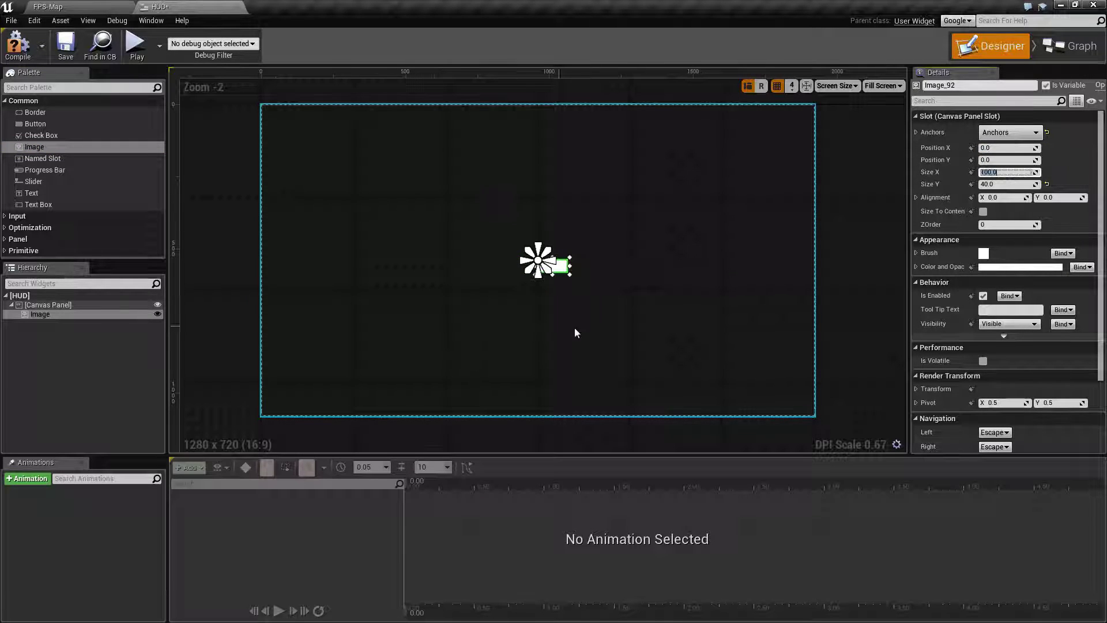
left_click(584, 308)
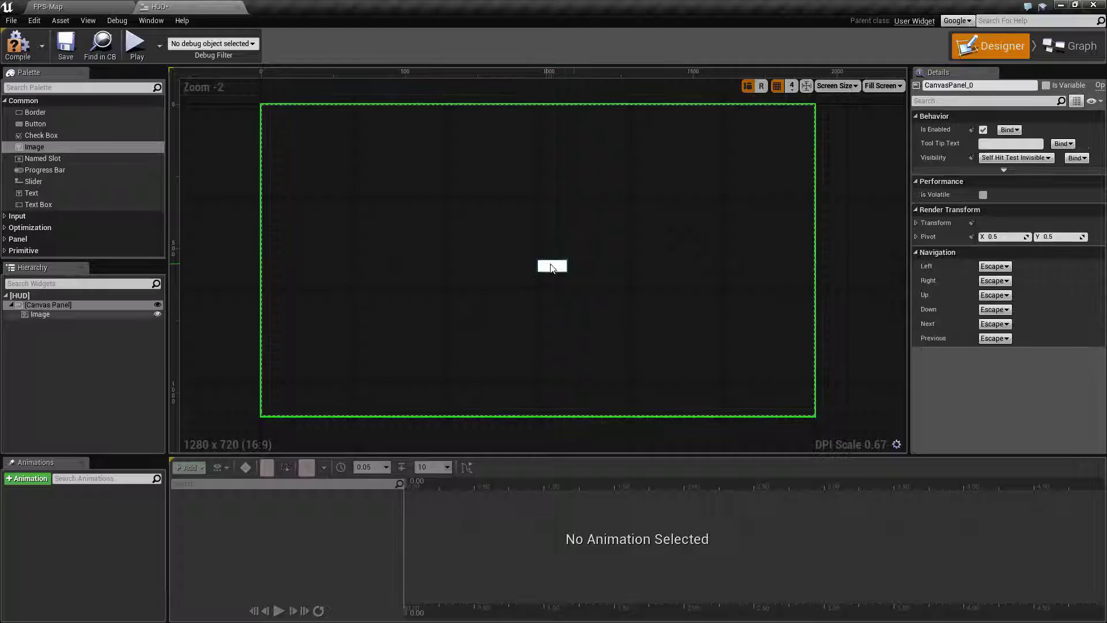
left_click(551, 267)
Step: Set the image's alignment to 0.5, 0.5
left_click(1005, 198)
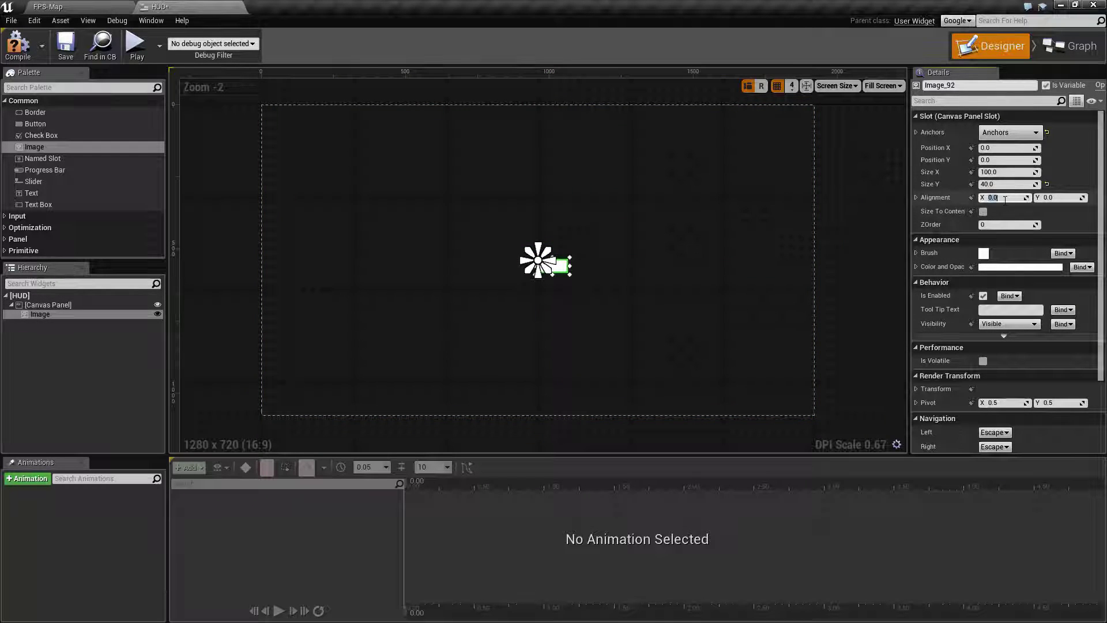
type(".5")
key("Tab")
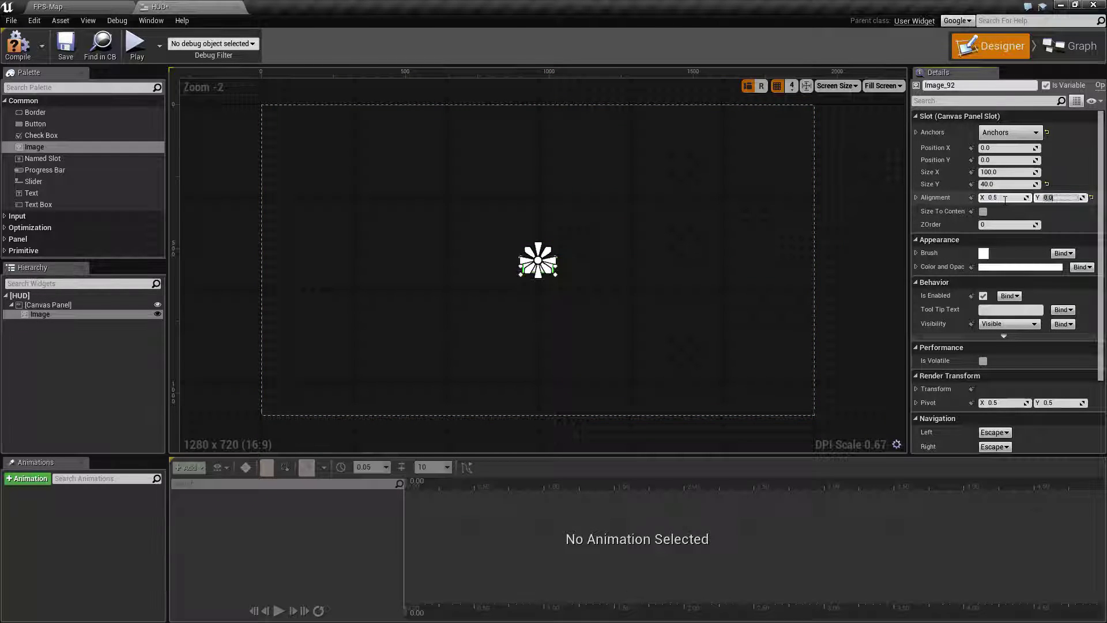
type(".5")
key("Return")
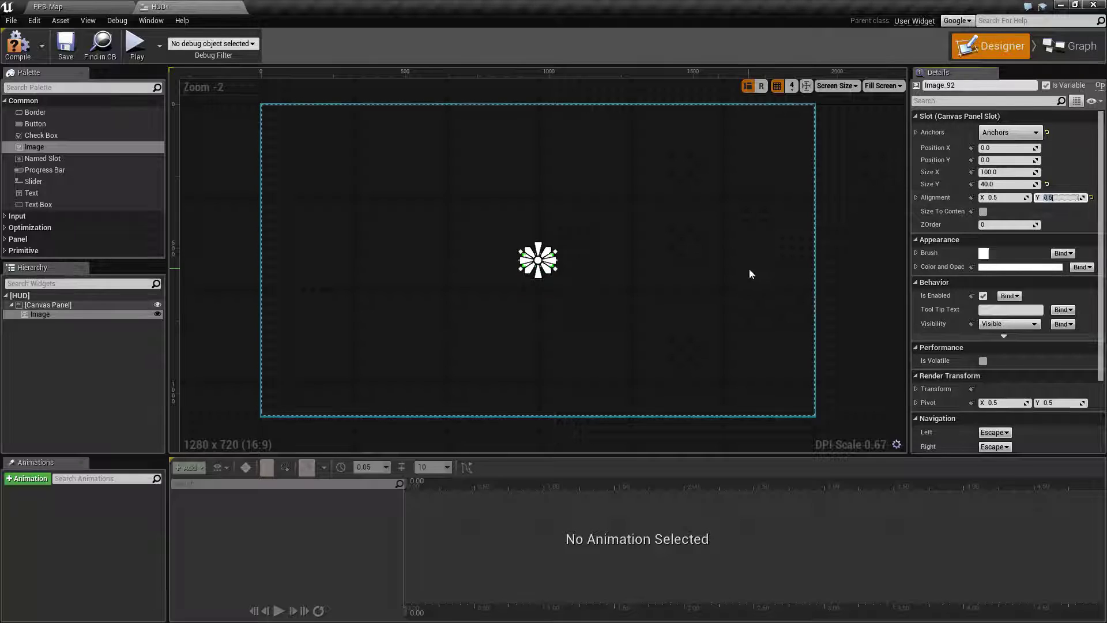
left_click(738, 270)
left_click(548, 261)
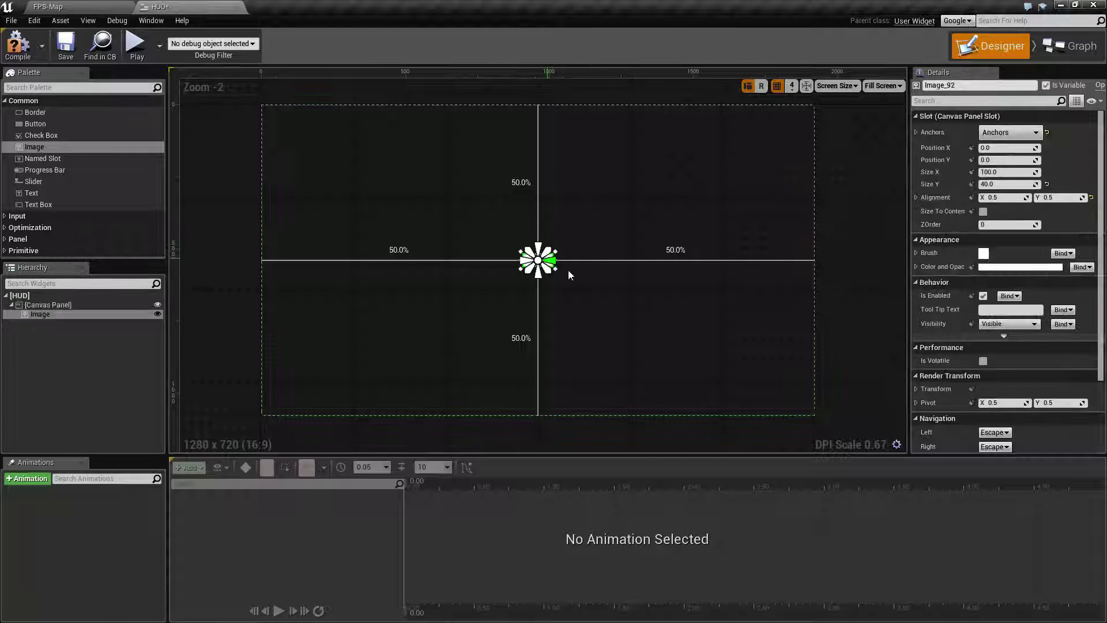
Step: Set the image size to 0, 0 and enable Size To Content
left_click(1006, 173)
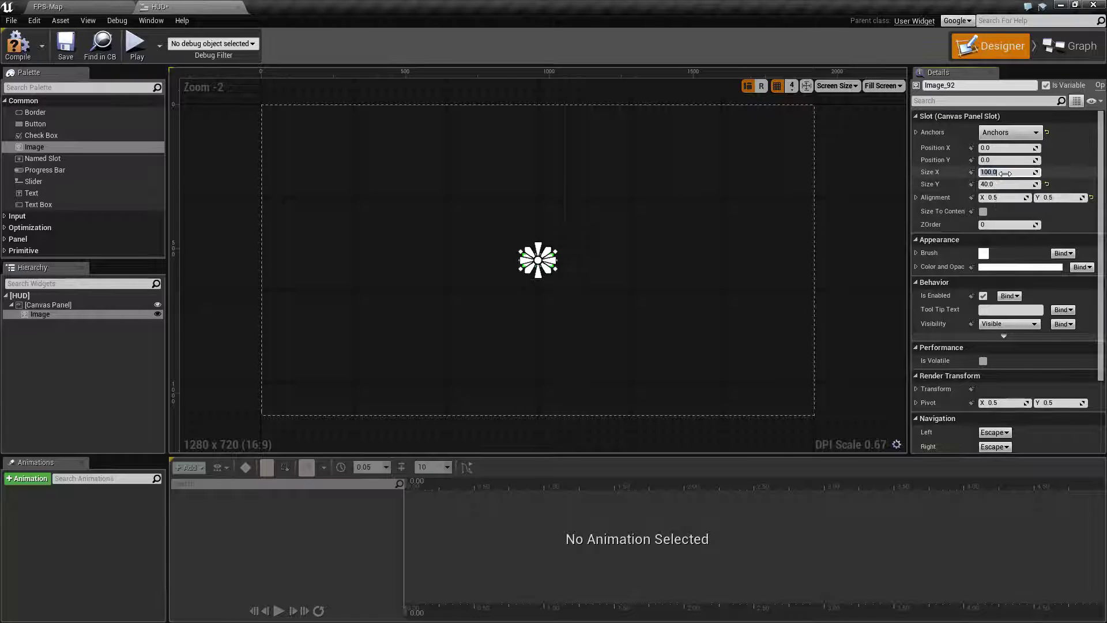
type("0")
key("Tab")
type("0")
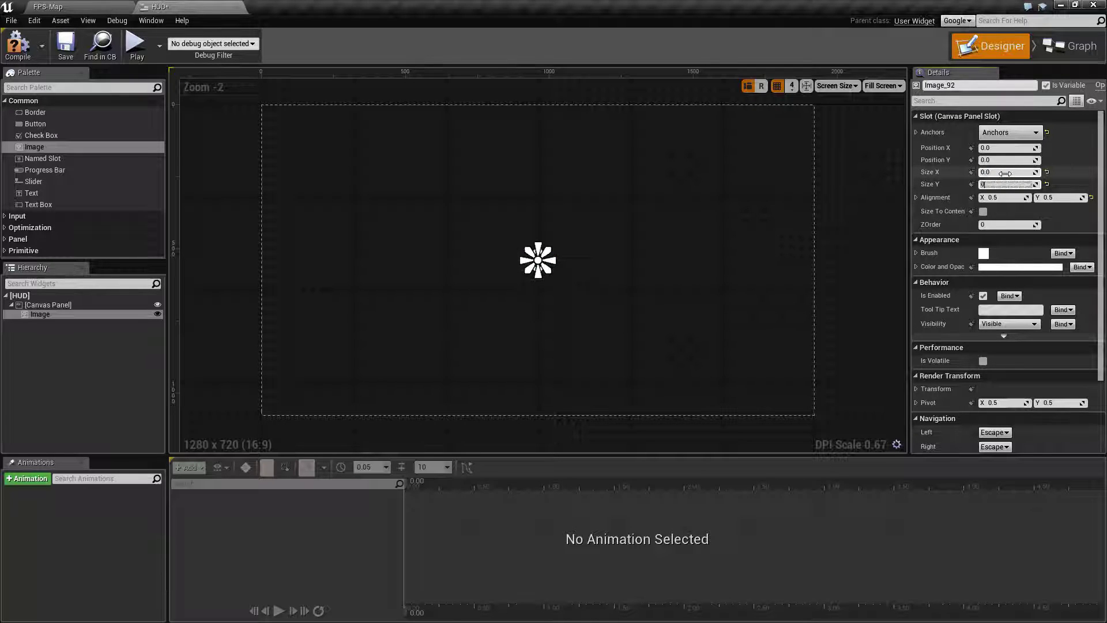
left_click(984, 211)
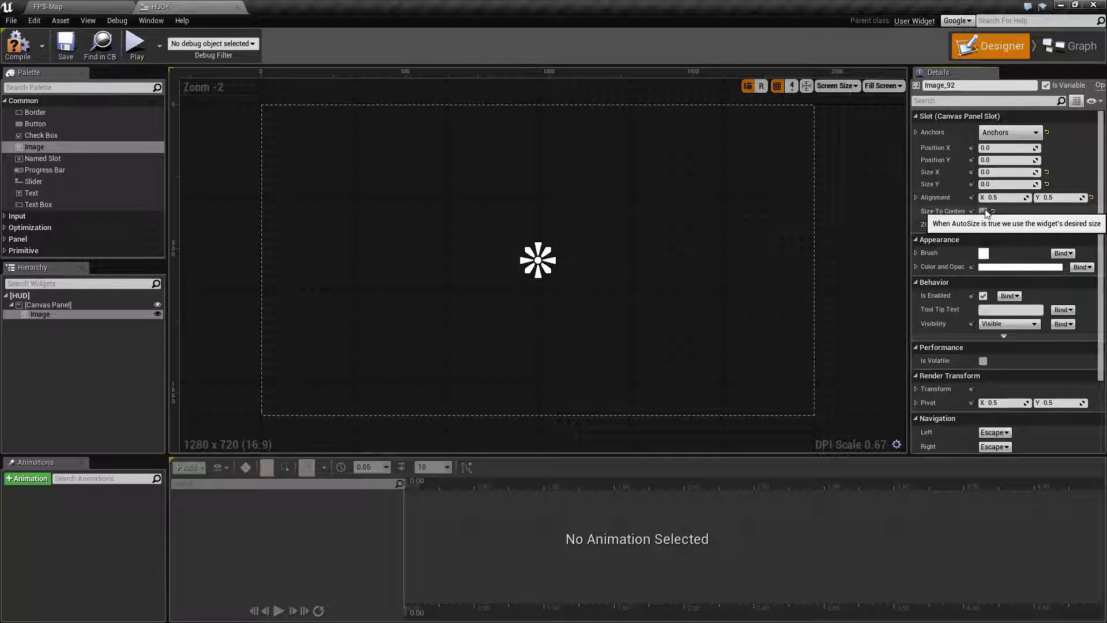
left_click(751, 233)
left_click(538, 259)
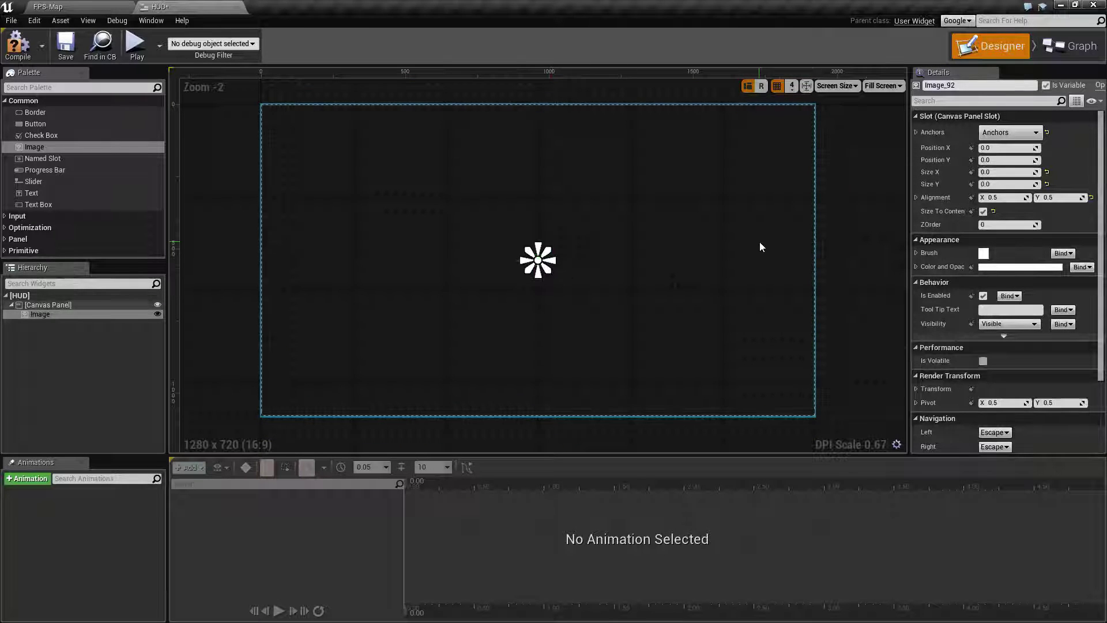
left_click(917, 254)
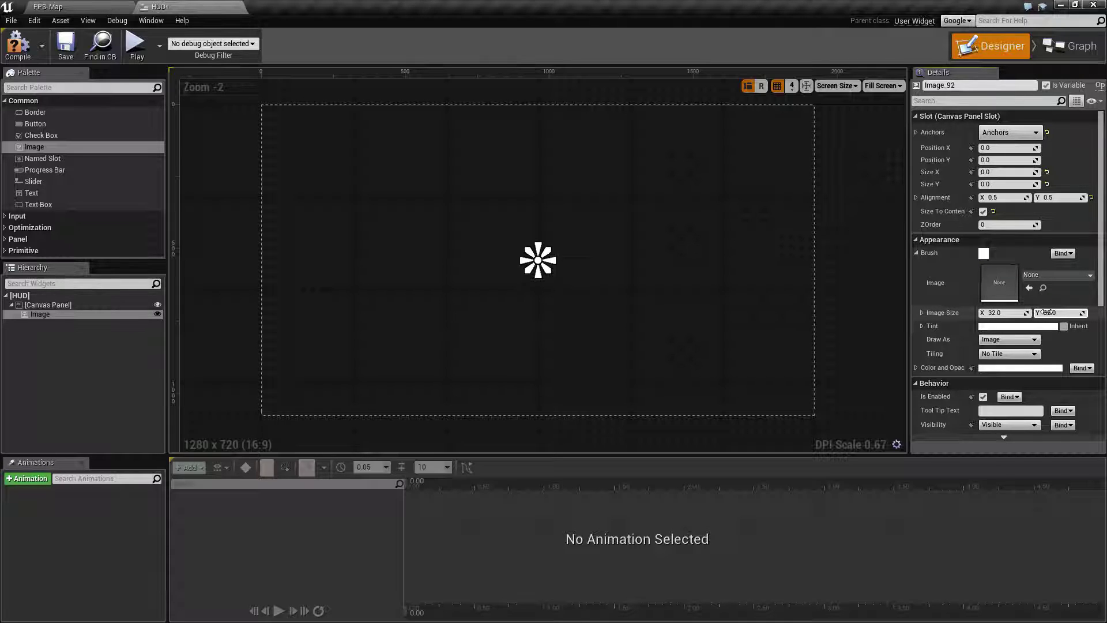
Step: Turn on Show Engine Content in the Brush Image asset picker
left_click(1050, 275)
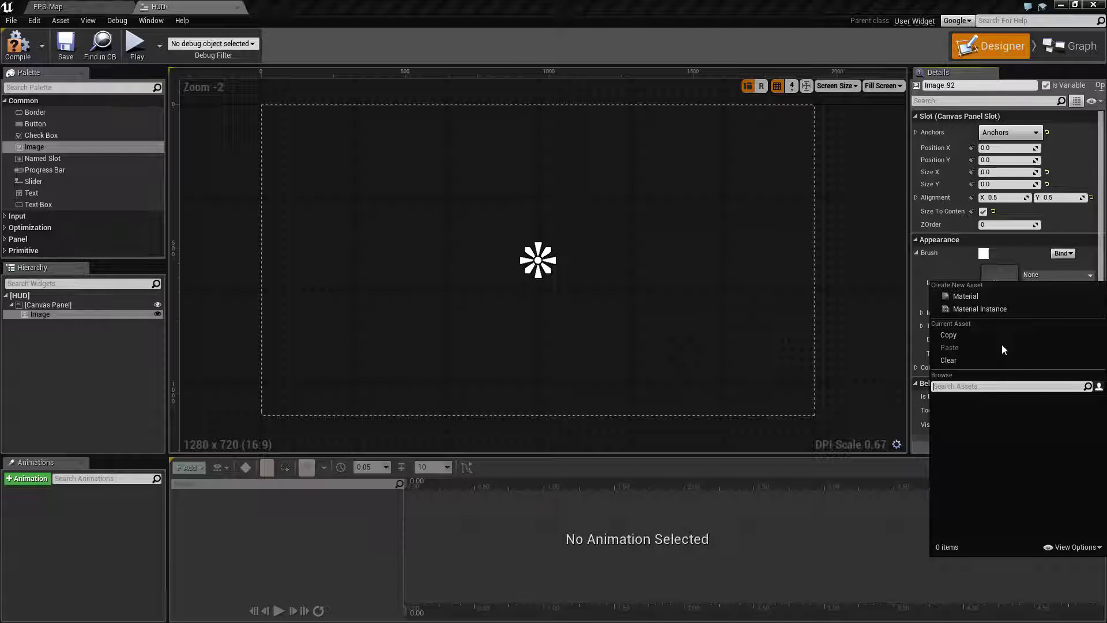
left_click(1048, 275)
left_click(1043, 275)
left_click(1070, 548)
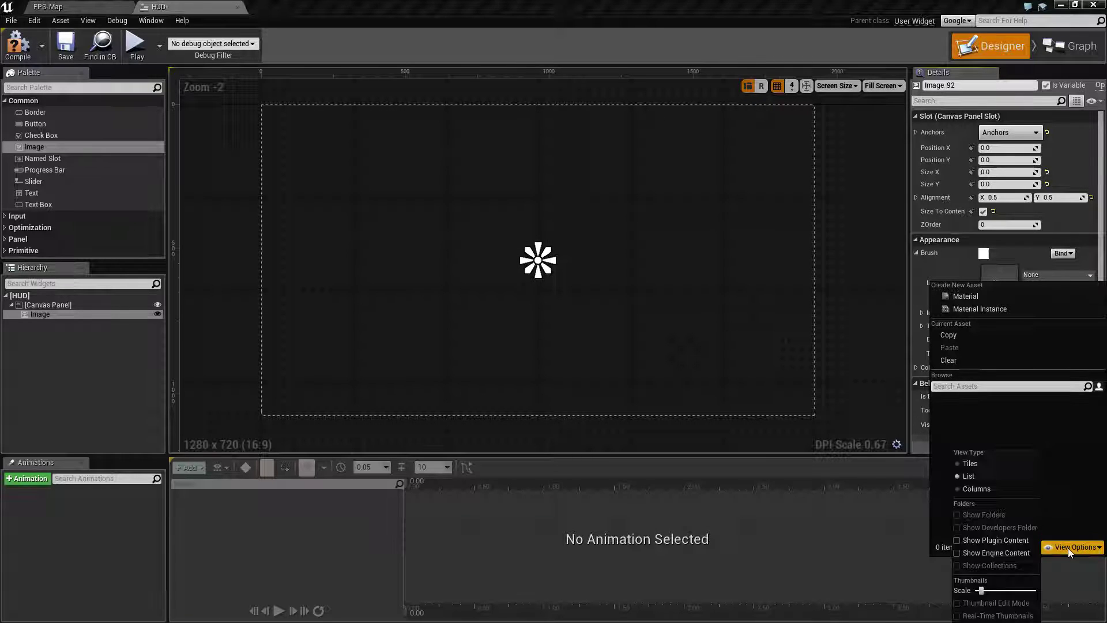
left_click(957, 554)
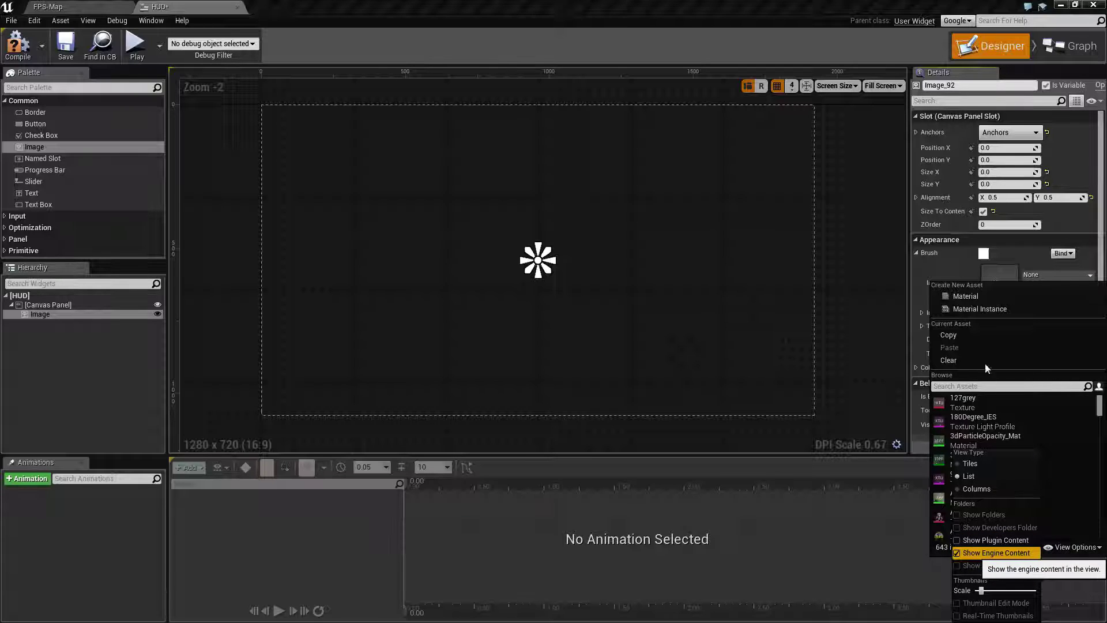
left_click(963, 357)
left_click(1076, 275)
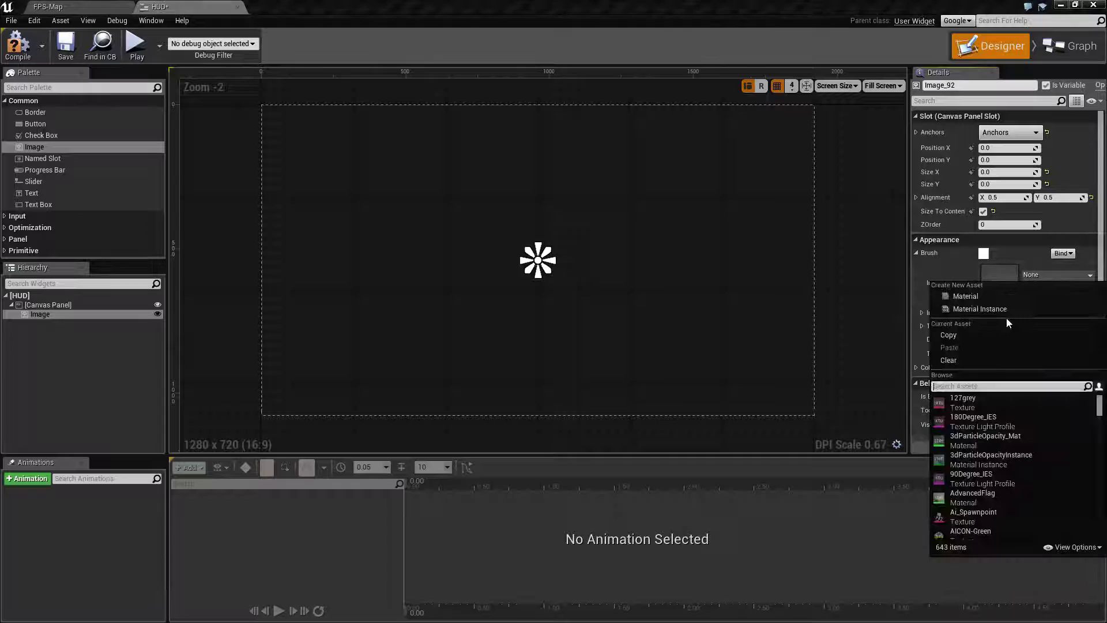
scroll(988, 479, "down", 3)
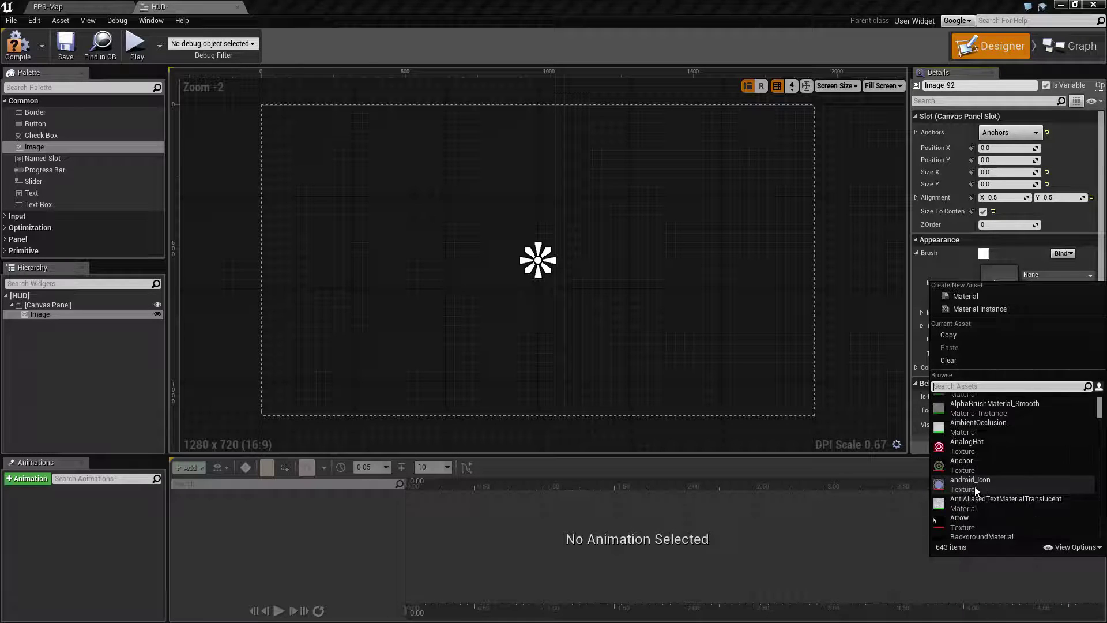
scroll(975, 487, "up", 3)
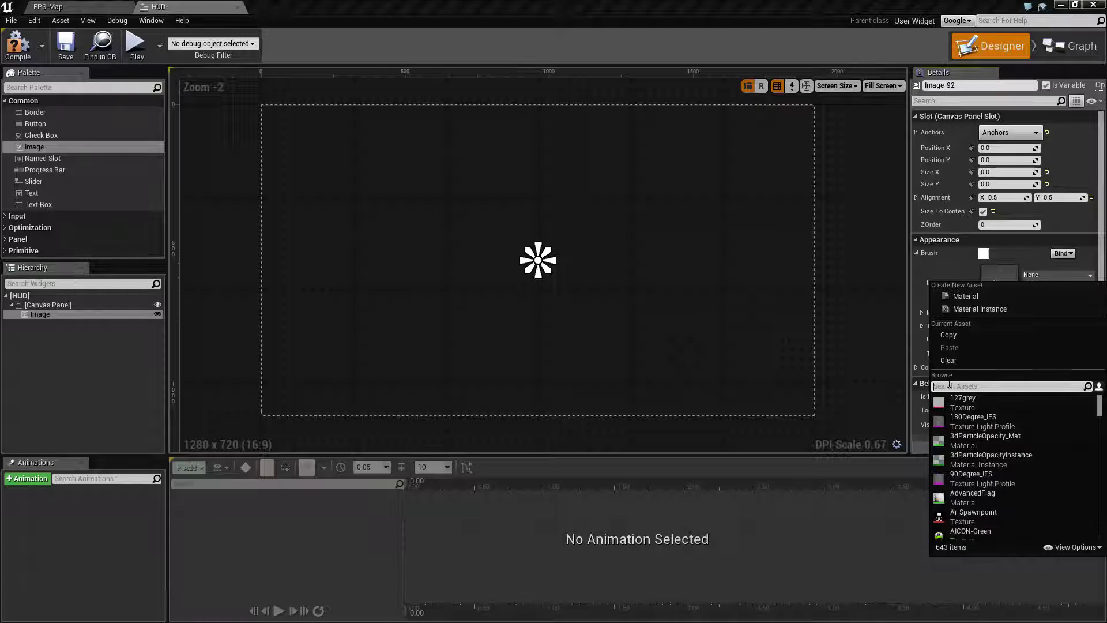
Step: Search 'cross' and assign the Cross texture to the image's brush
type("cross")
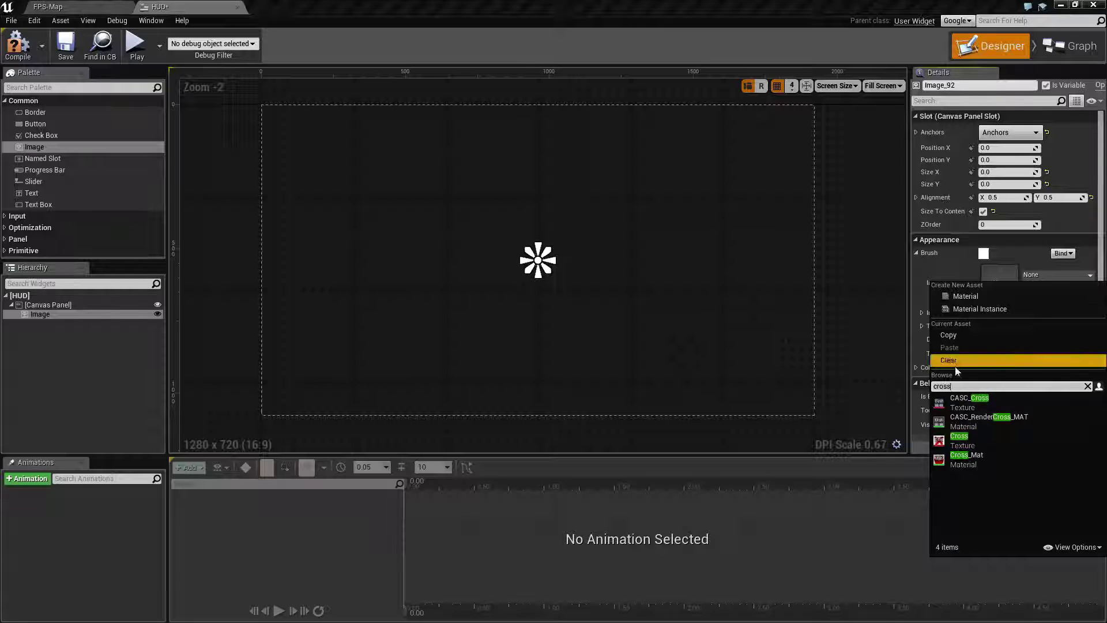
left_click(961, 441)
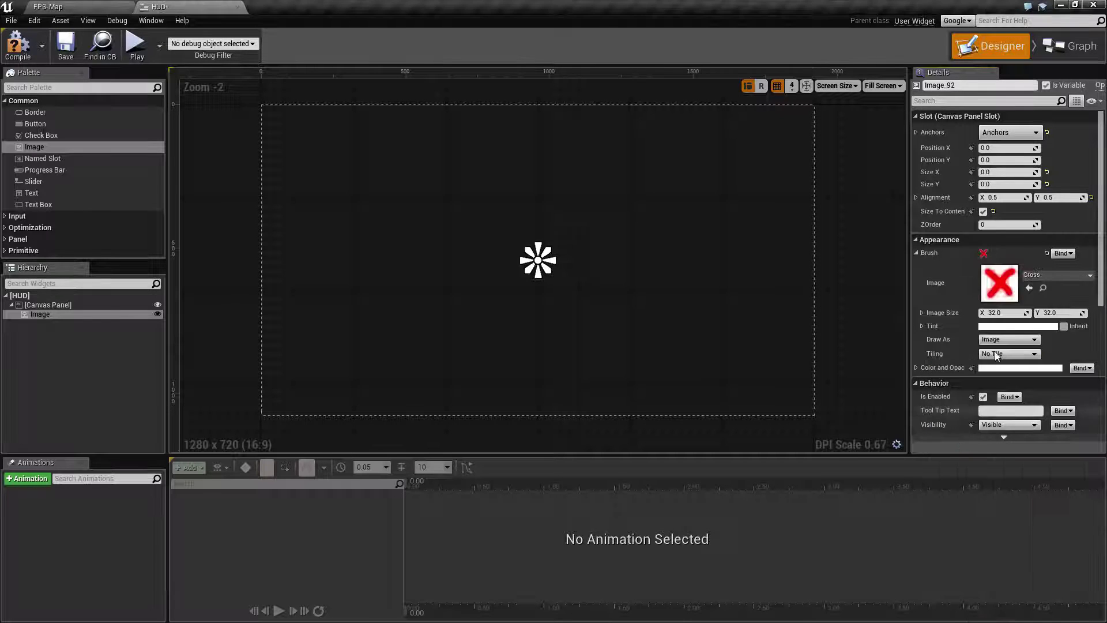
left_click(697, 312)
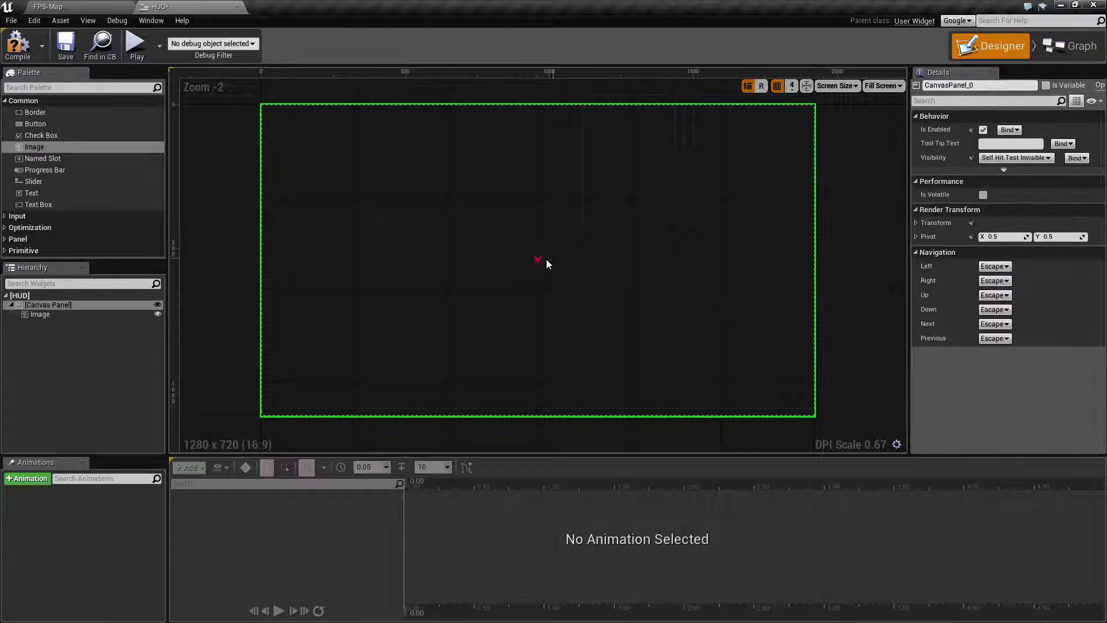
scroll(538, 264, "up", 4)
scroll(539, 264, "down", 9)
scroll(539, 264, "up", 5)
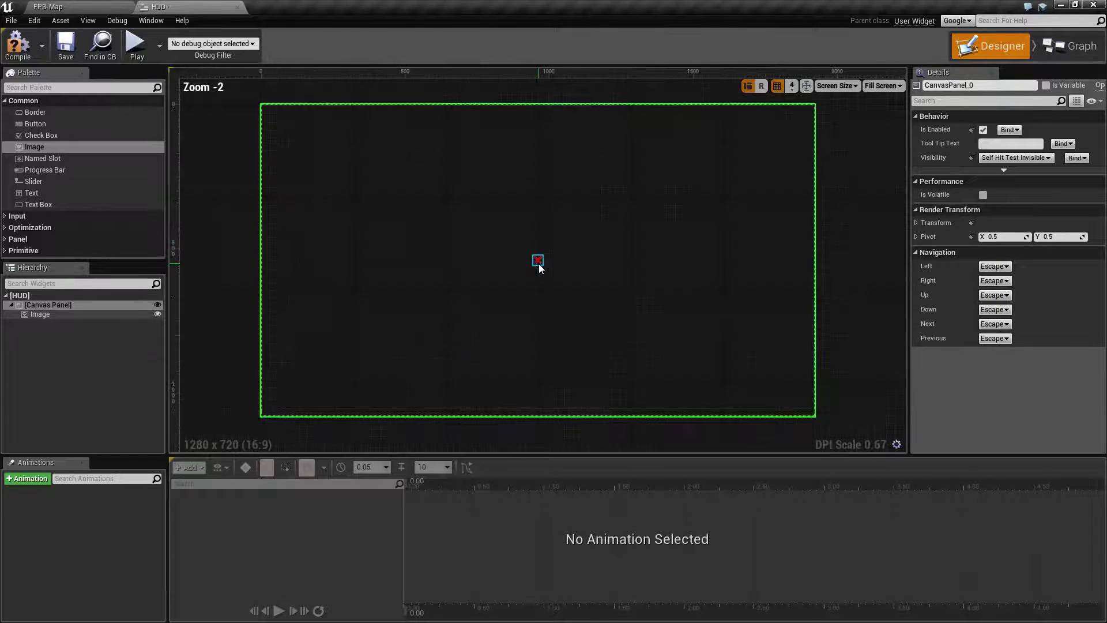
Step: Save the HUD widget, then briefly play-test the FPS-Map level and stop
left_click(66, 46)
left_click(58, 7)
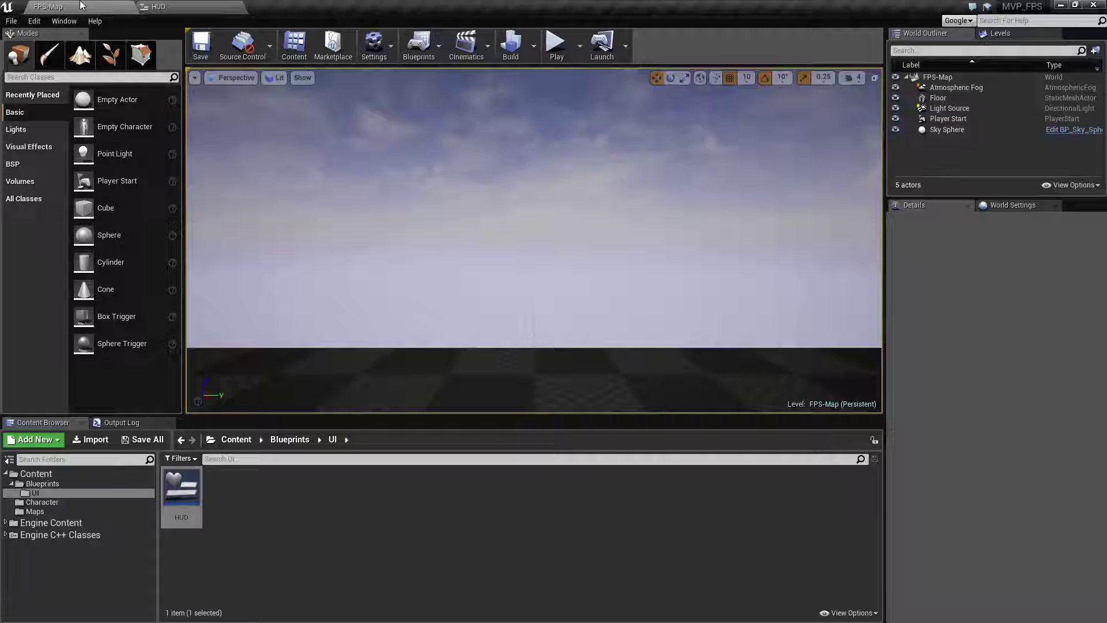
left_click(557, 45)
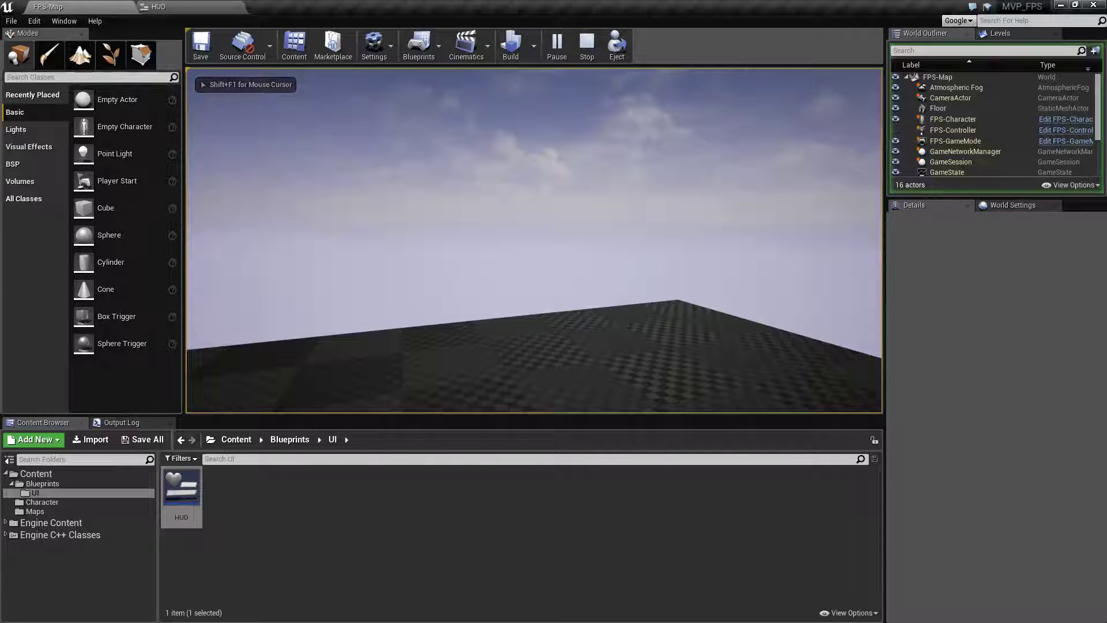
key("Escape")
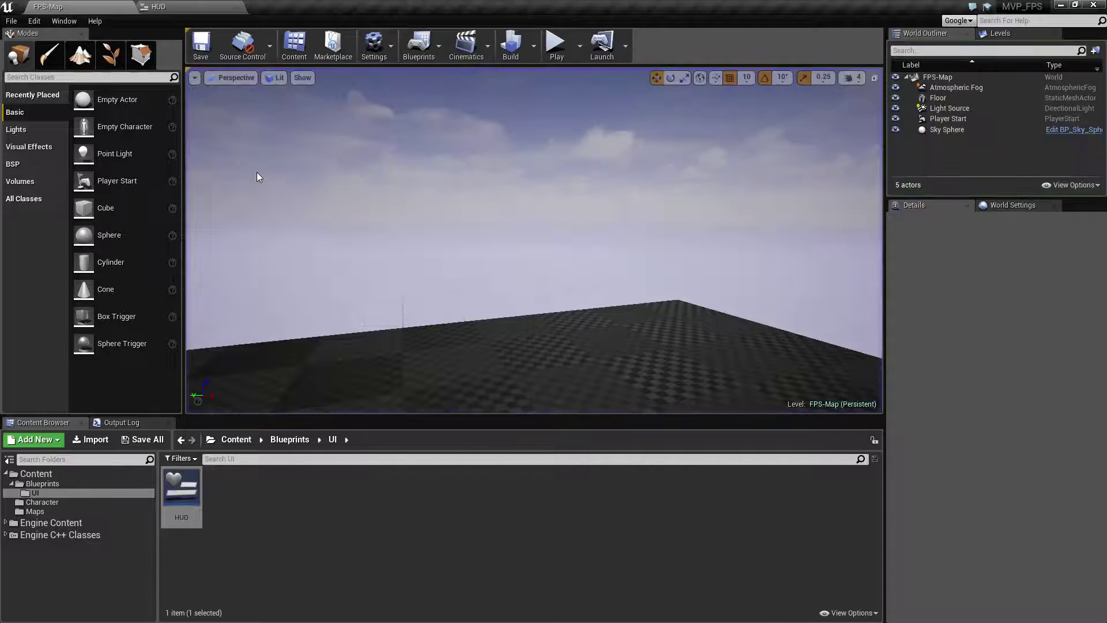
Step: Select the crosshair image in HUD and browse its Brush Image texture list
left_click(190, 6)
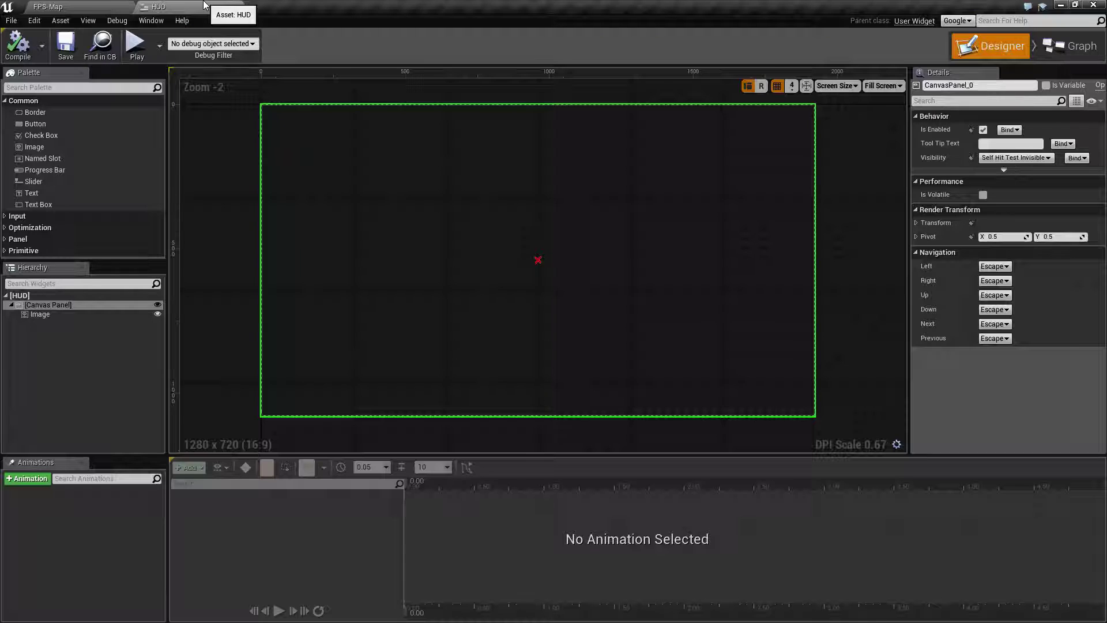
left_click(537, 259)
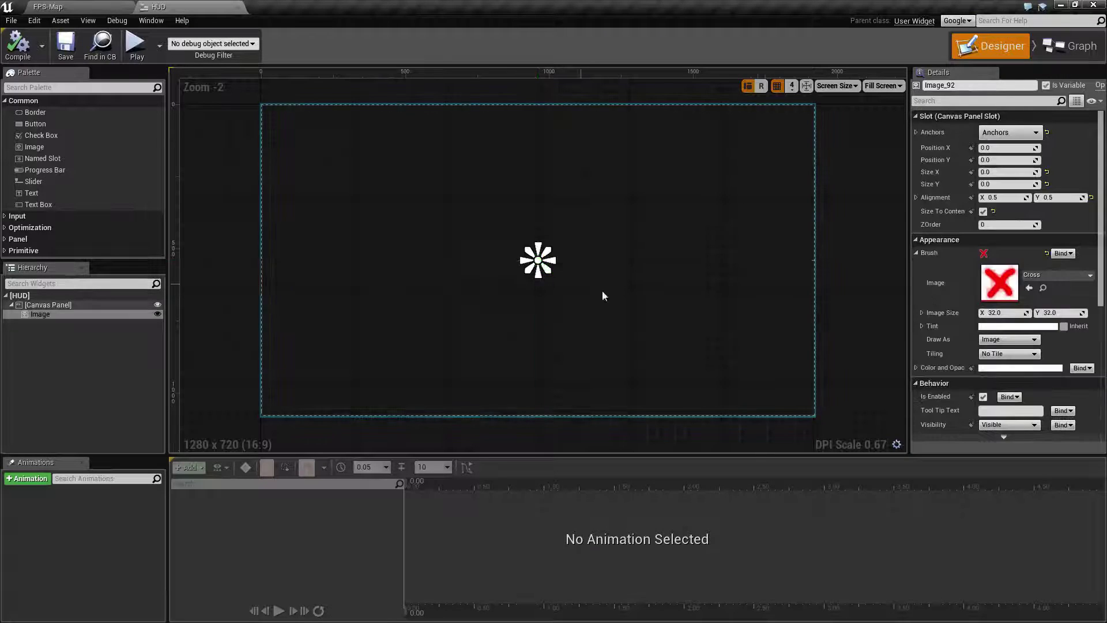
left_click(708, 301)
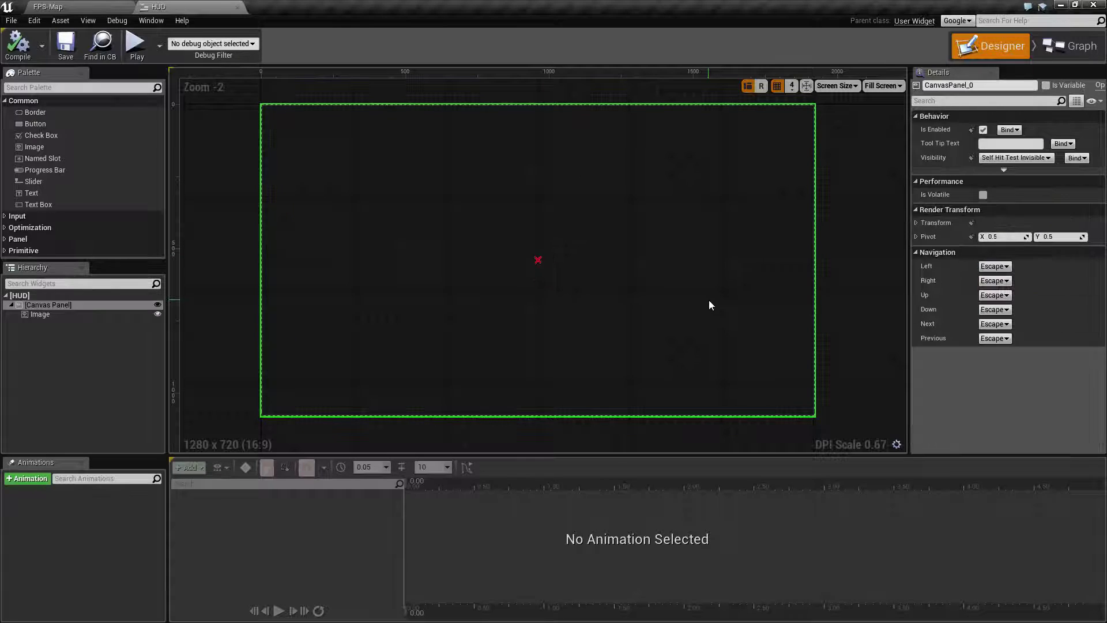
left_click(534, 260)
left_click(1056, 284)
scroll(1020, 462, "down", 5)
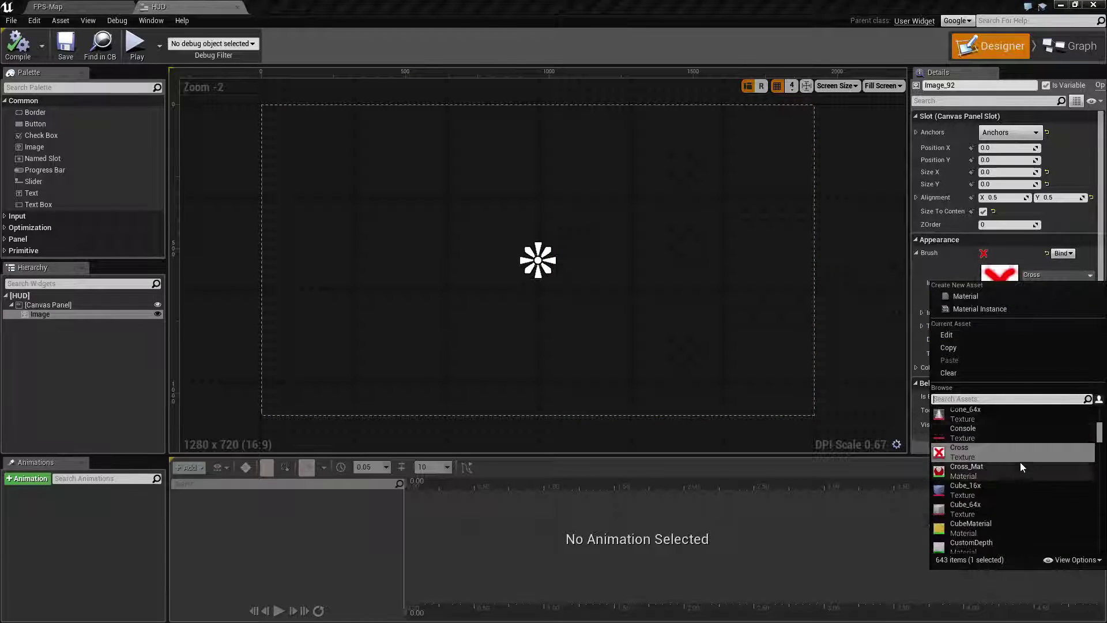
scroll(997, 487, "down", 3)
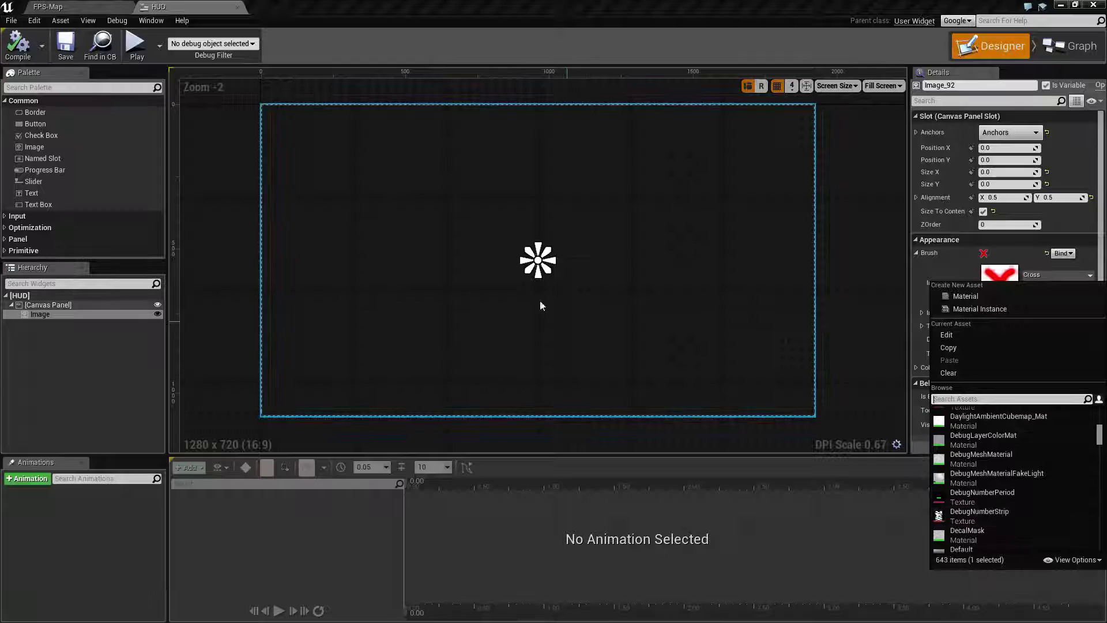
left_click(90, 5)
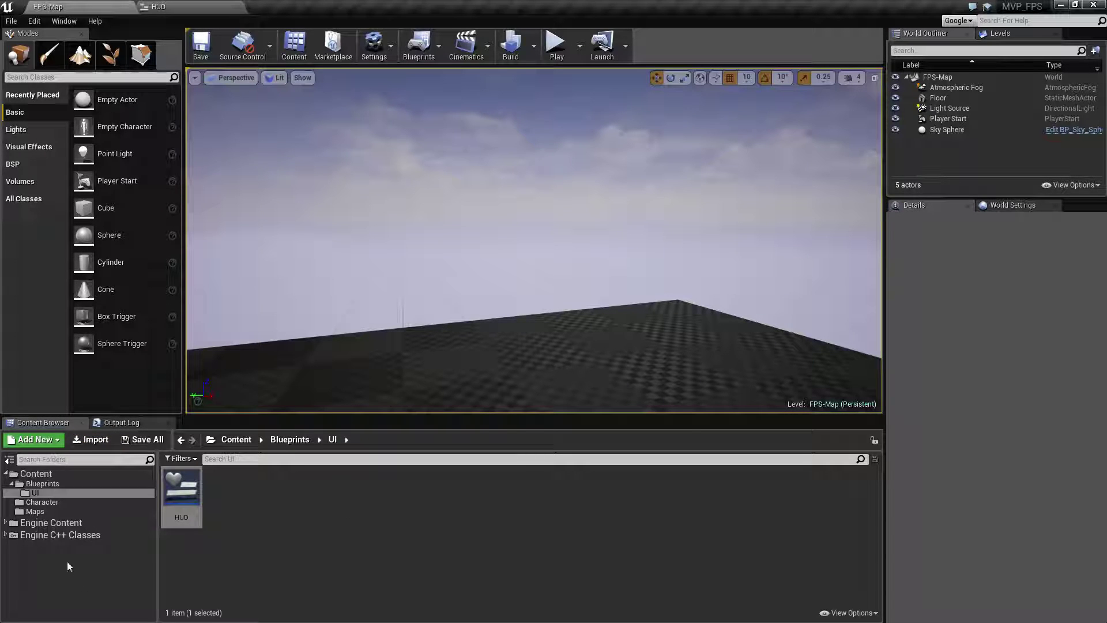
Step: Filter the Content Browser's Engine Content folder to show only Texture assets
left_click(55, 523)
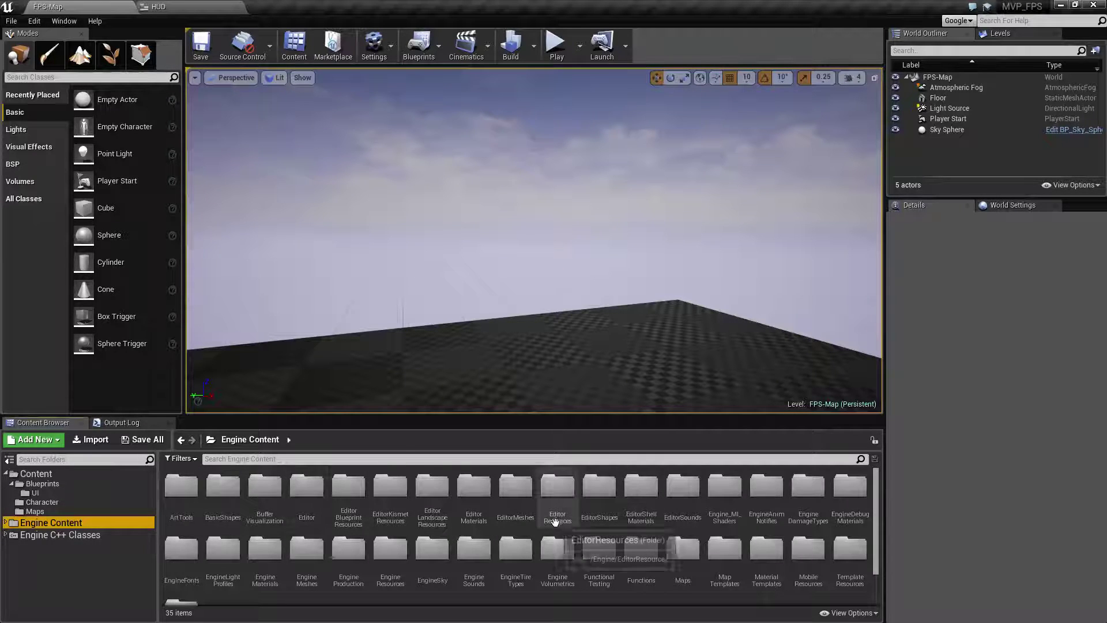
scroll(552, 523, "down", 1)
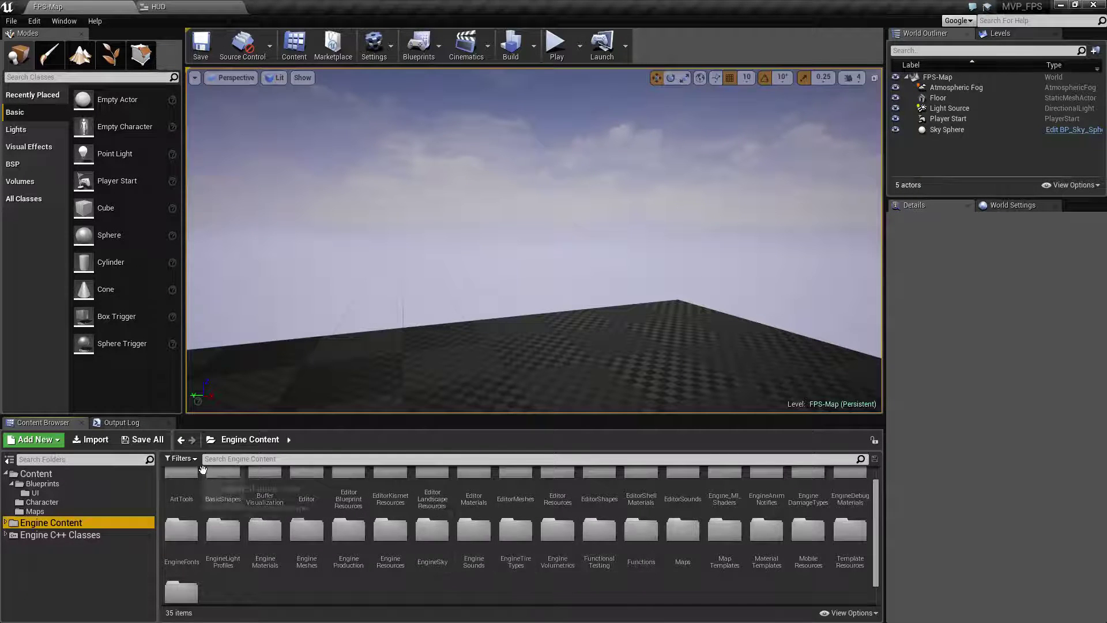
left_click(178, 458)
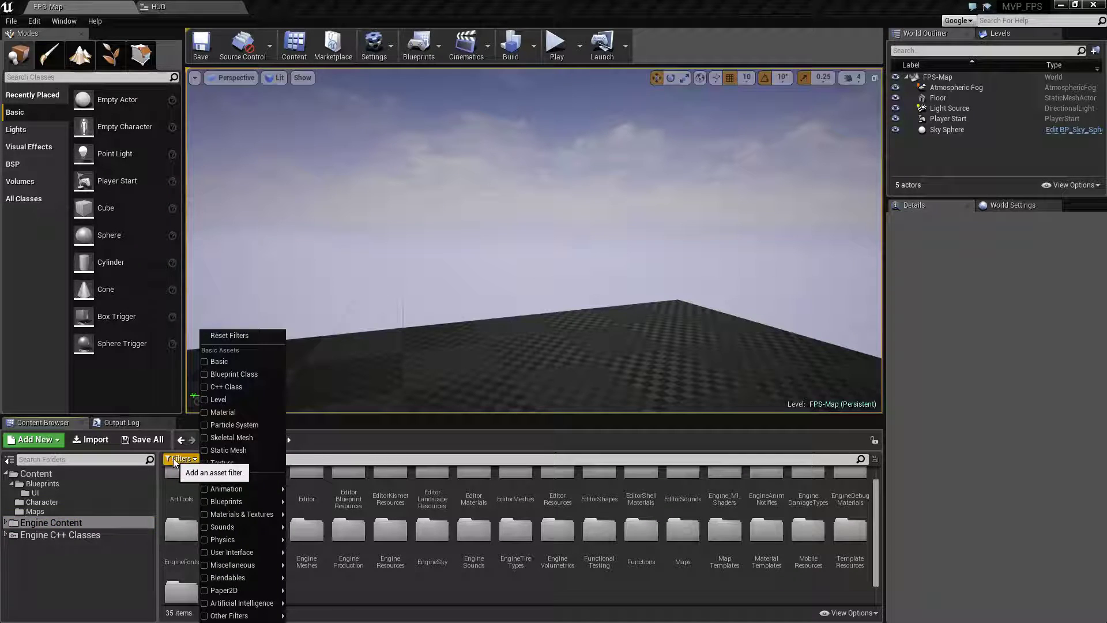
mouse_move(231, 553)
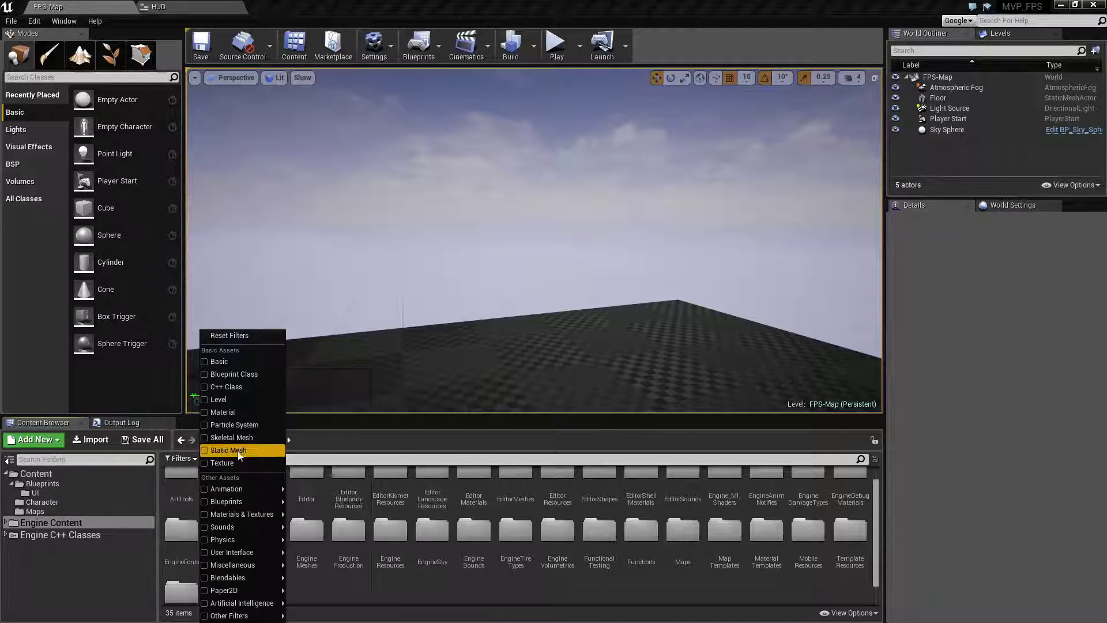
left_click(205, 464)
Step: Enlarge thumbnails and scroll the engine textures to select the TargetIcon texture
left_click(323, 392)
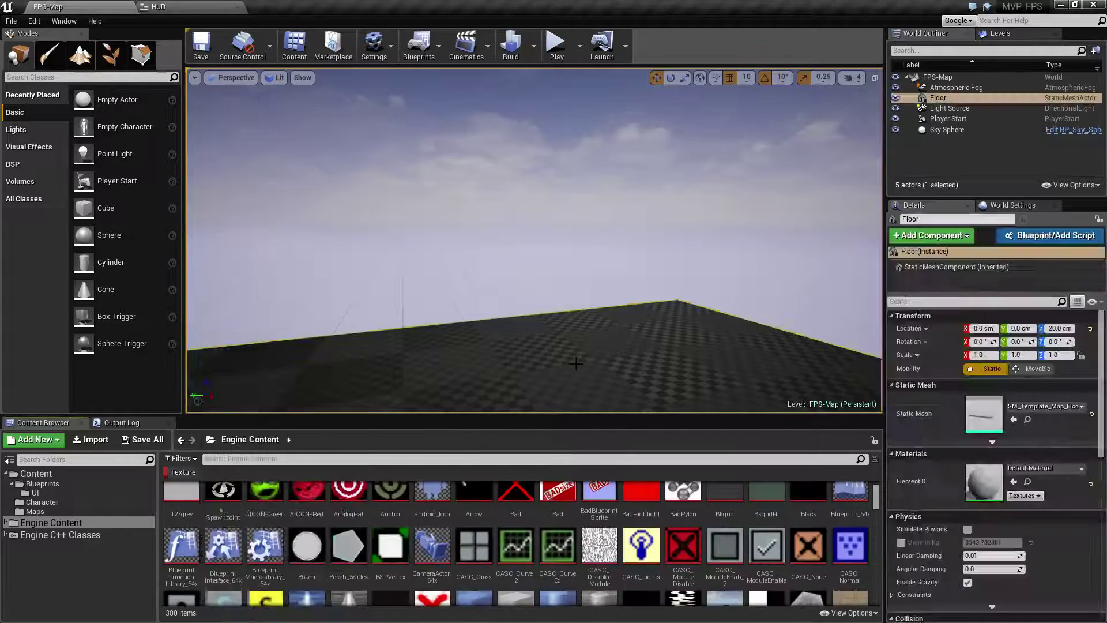
scroll(520, 568, "down", 15)
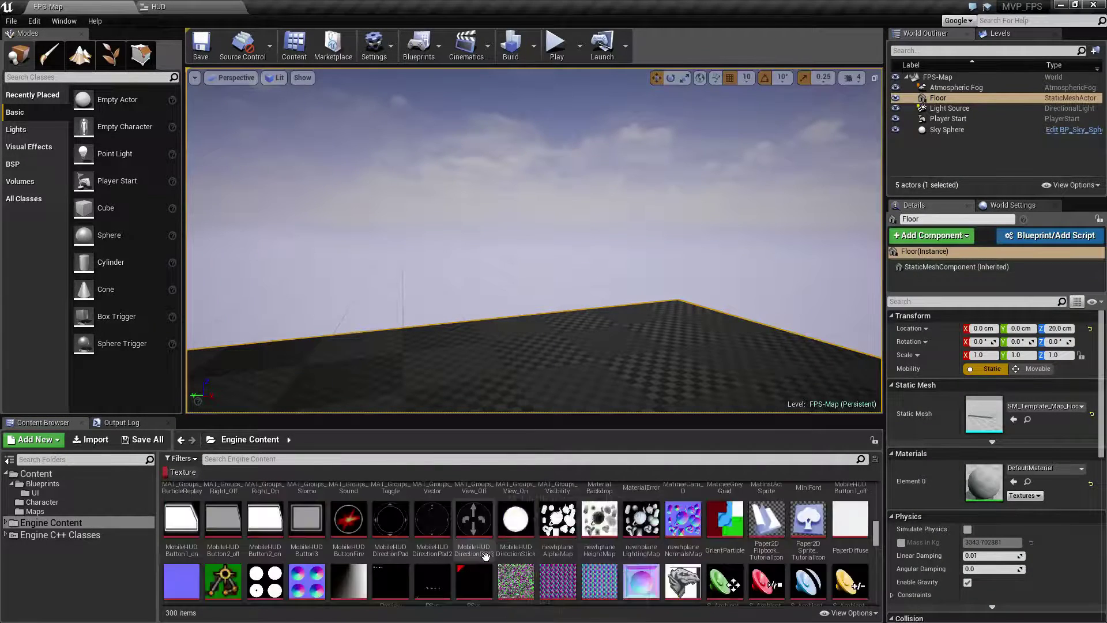
scroll(484, 555, "down", 1)
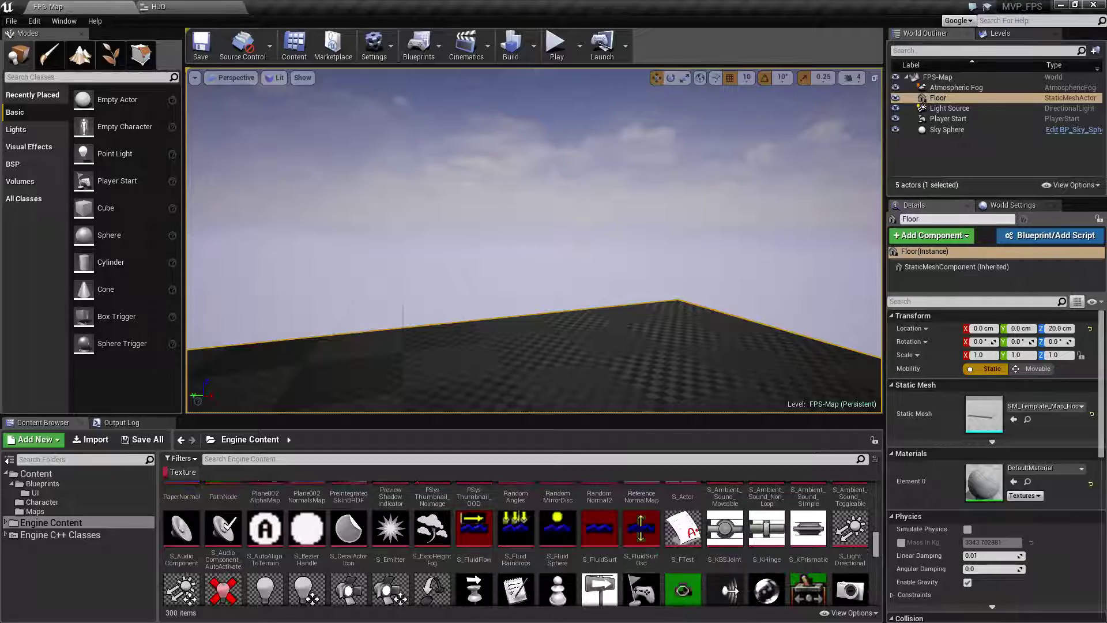
left_click(851, 614)
left_click_drag(914, 595, 919, 590)
scroll(588, 522, "down", 10)
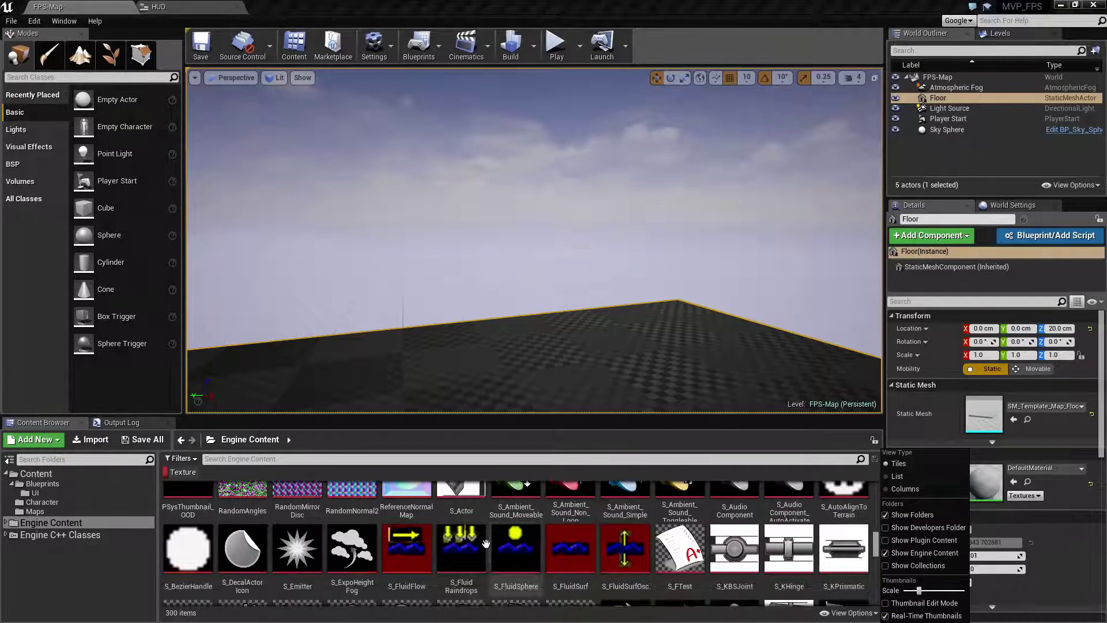
scroll(454, 548, "down", 10)
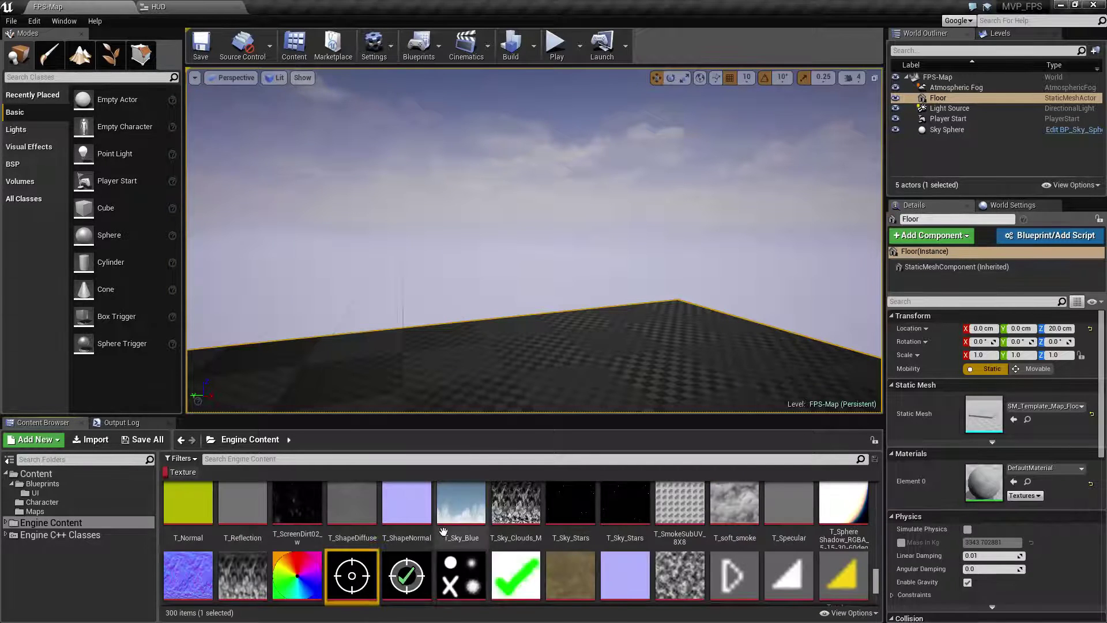
scroll(444, 531, "down", 1)
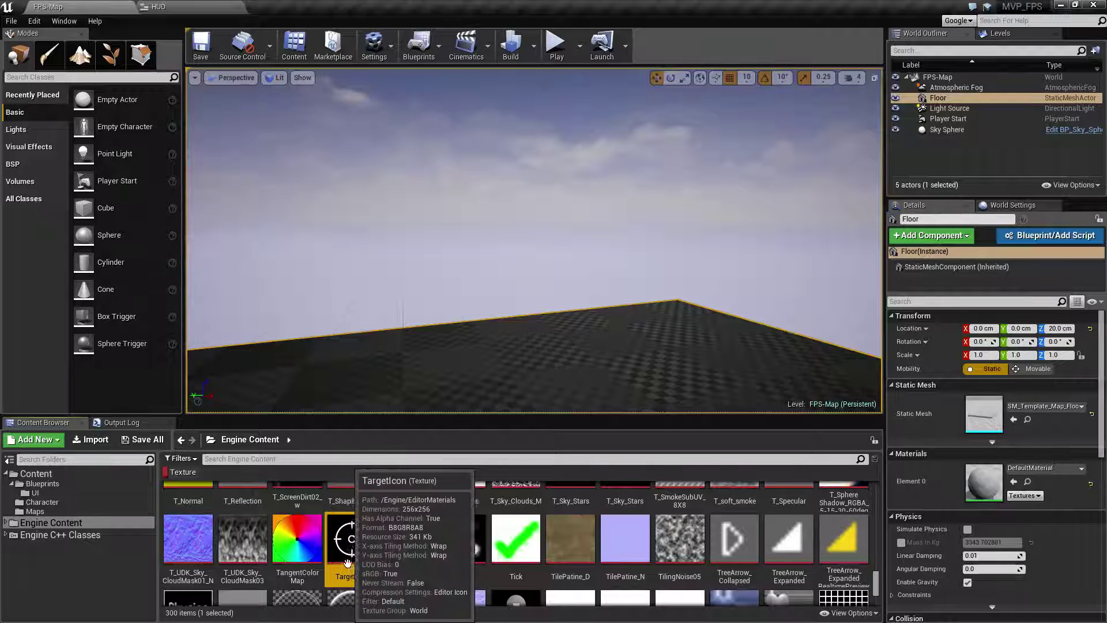
left_click(158, 6)
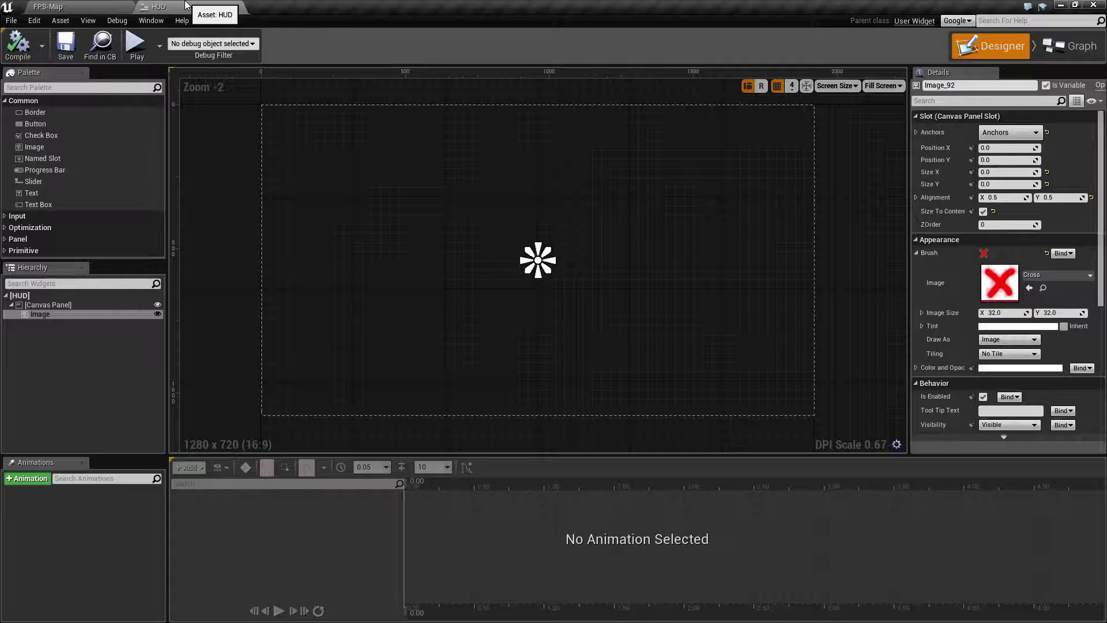
Step: Apply the selected TargetIcon texture to the image's brush
left_click(1030, 288)
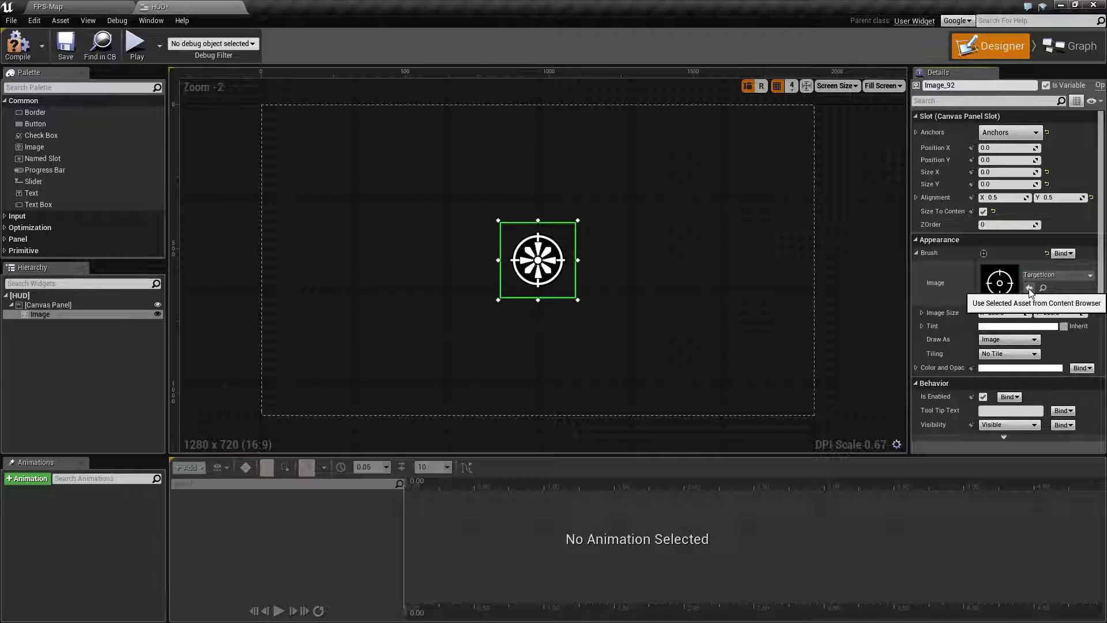
left_click(457, 317)
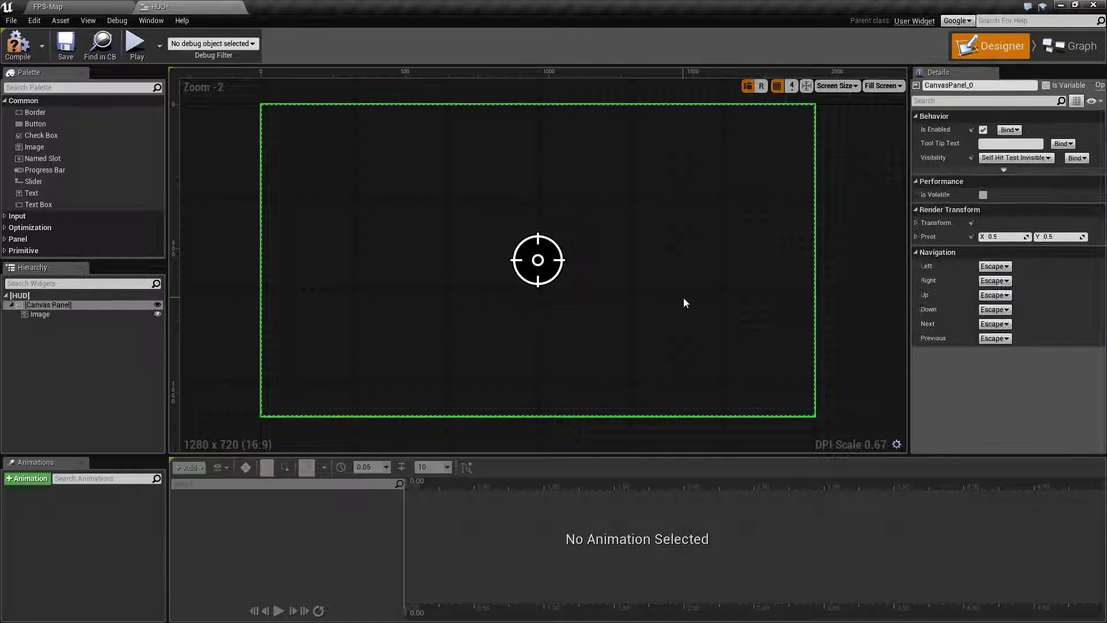
left_click(547, 269)
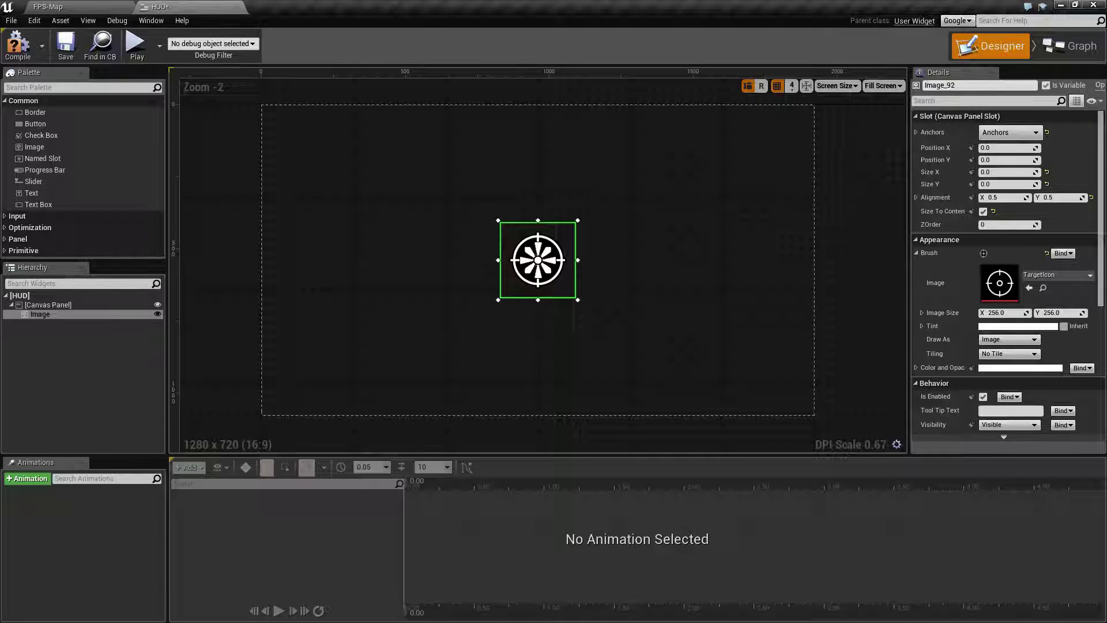
Step: Set the crosshair image size to 64 × 64 and enable Size To Content
left_click(1012, 312)
type("64")
key("Tab")
type("64")
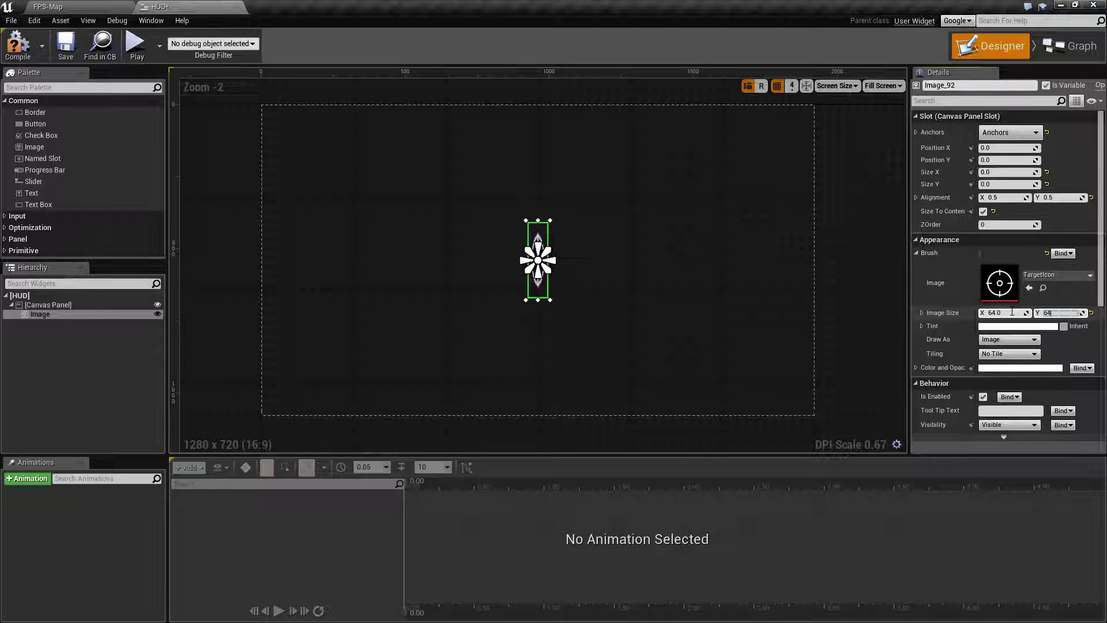
key("Return")
left_click(645, 306)
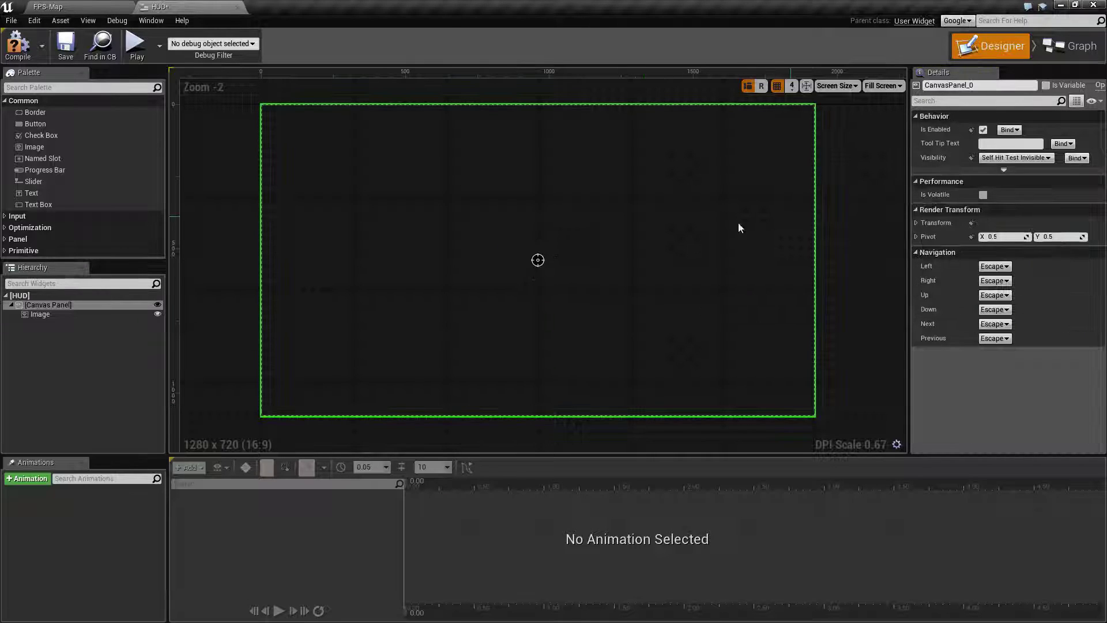
left_click(537, 260)
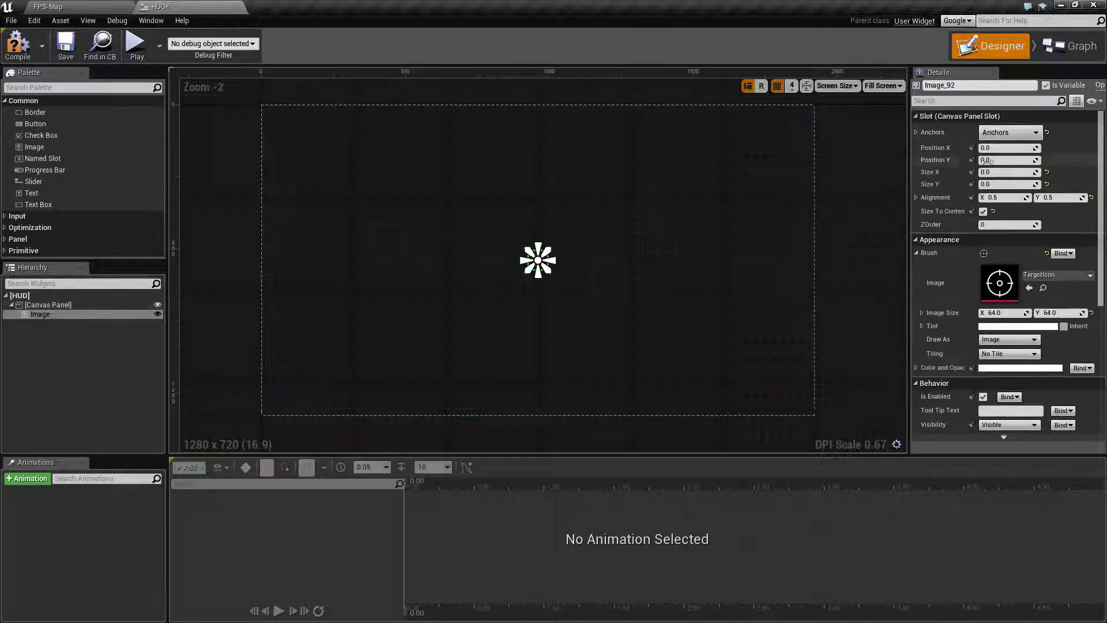
left_click(984, 212)
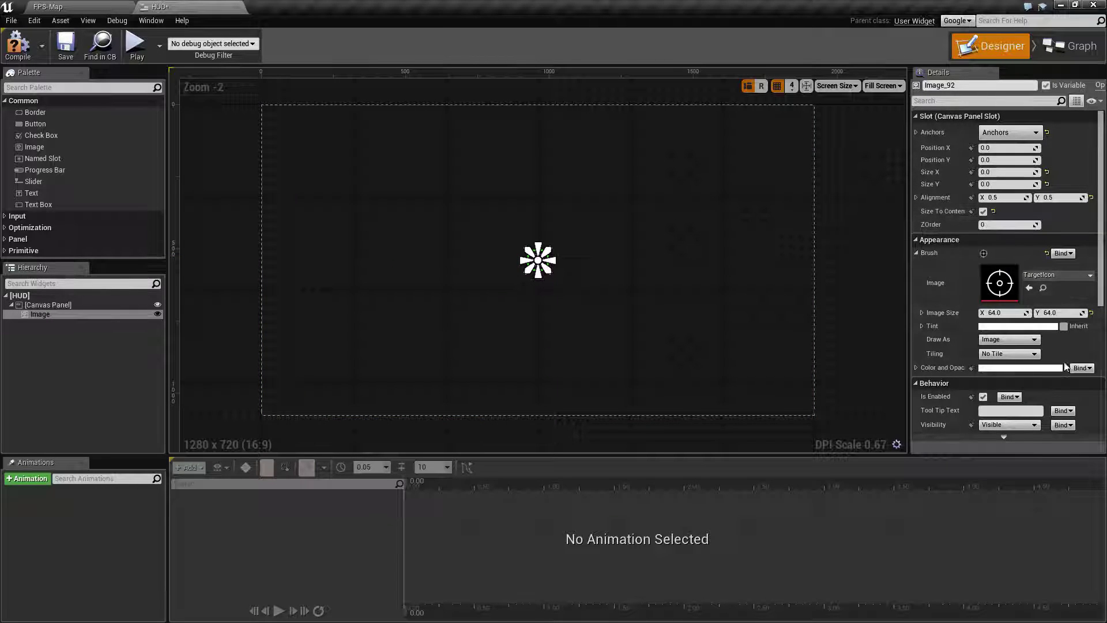
left_click(810, 260)
left_click(533, 261)
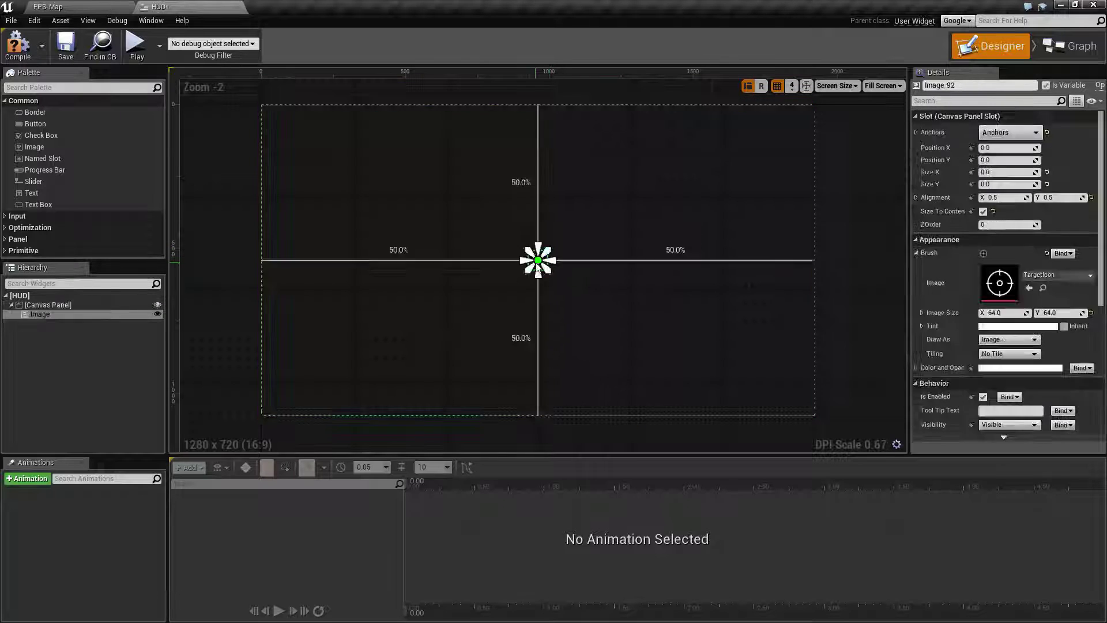
left_click(512, 331)
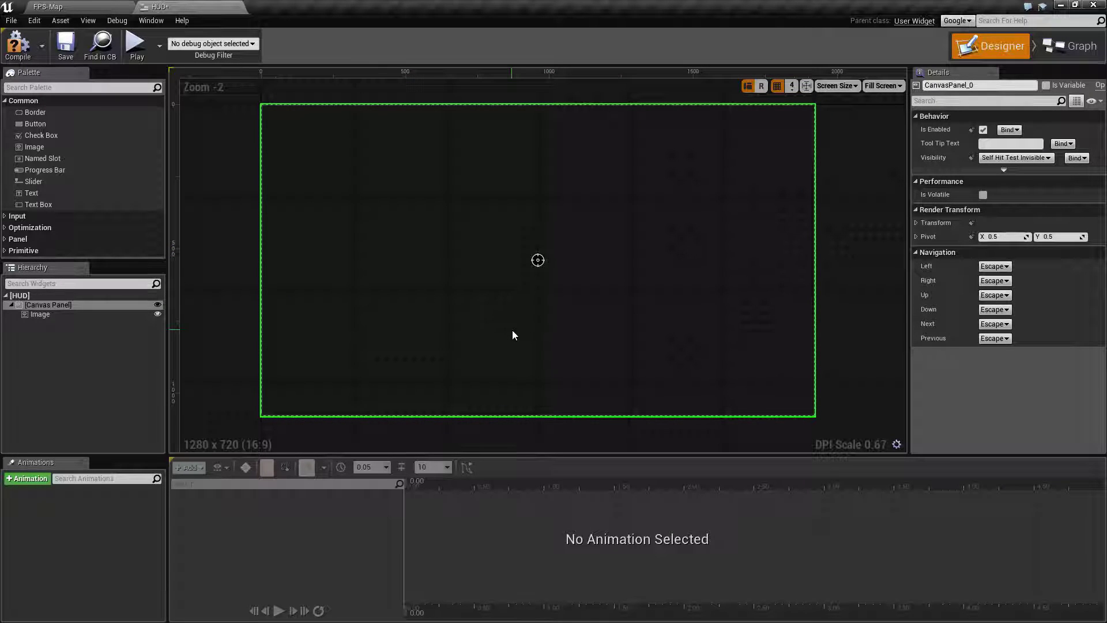
Step: Save the HUD widget blueprint with the TargetIcon crosshair
left_click(63, 51)
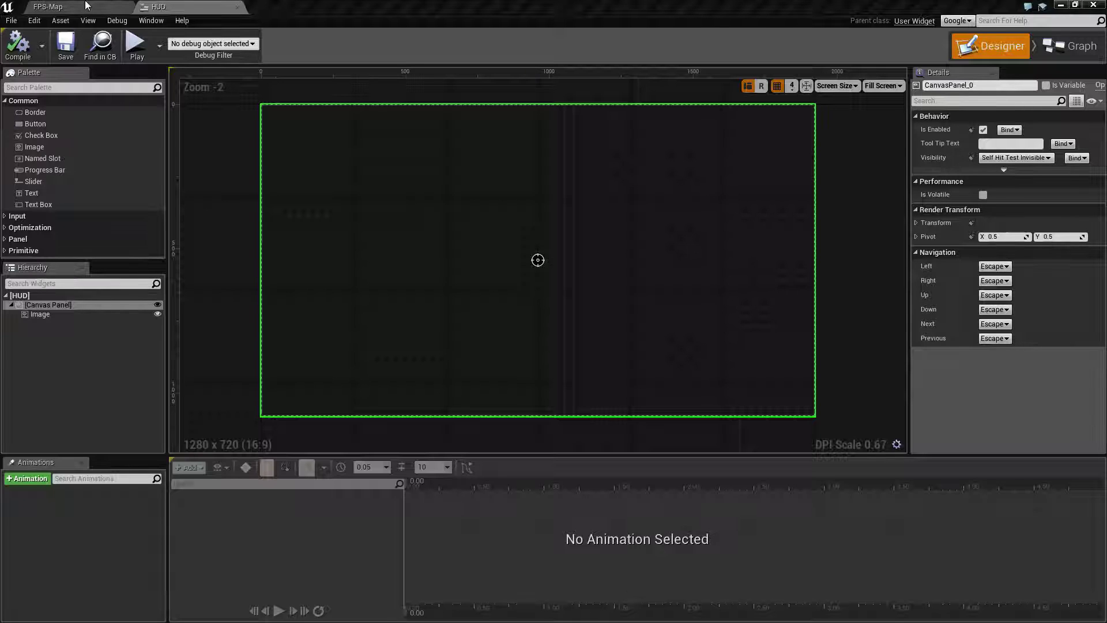
Step: In the FPS-Map Content Browser, hide engine content, drop the Texture filter and open the Character folder
left_click(274, 448)
left_click(53, 7)
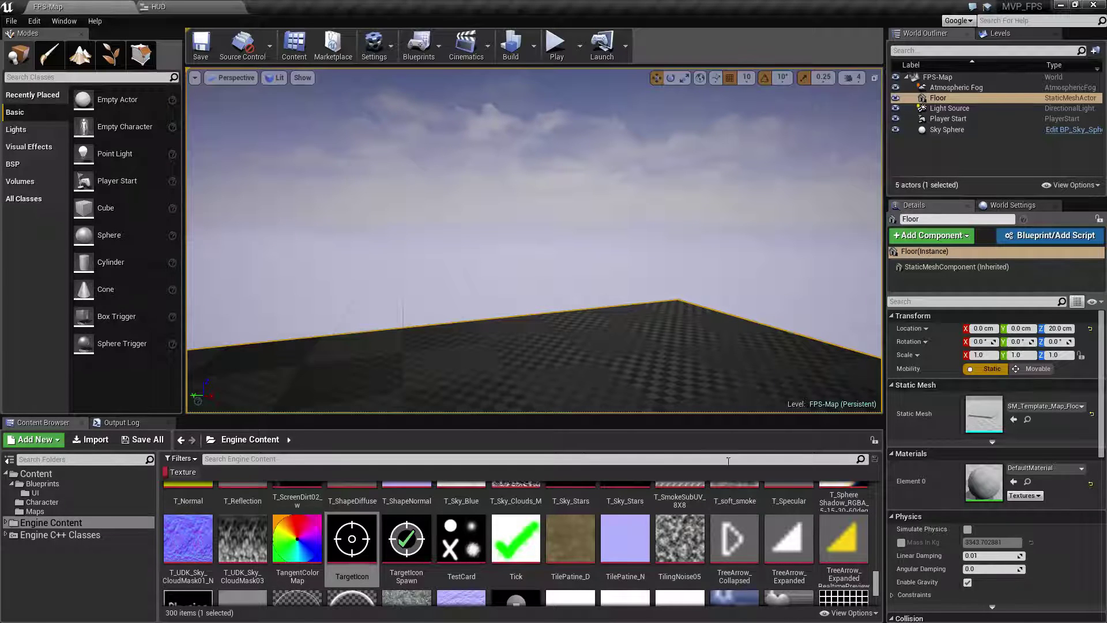
left_click(848, 613)
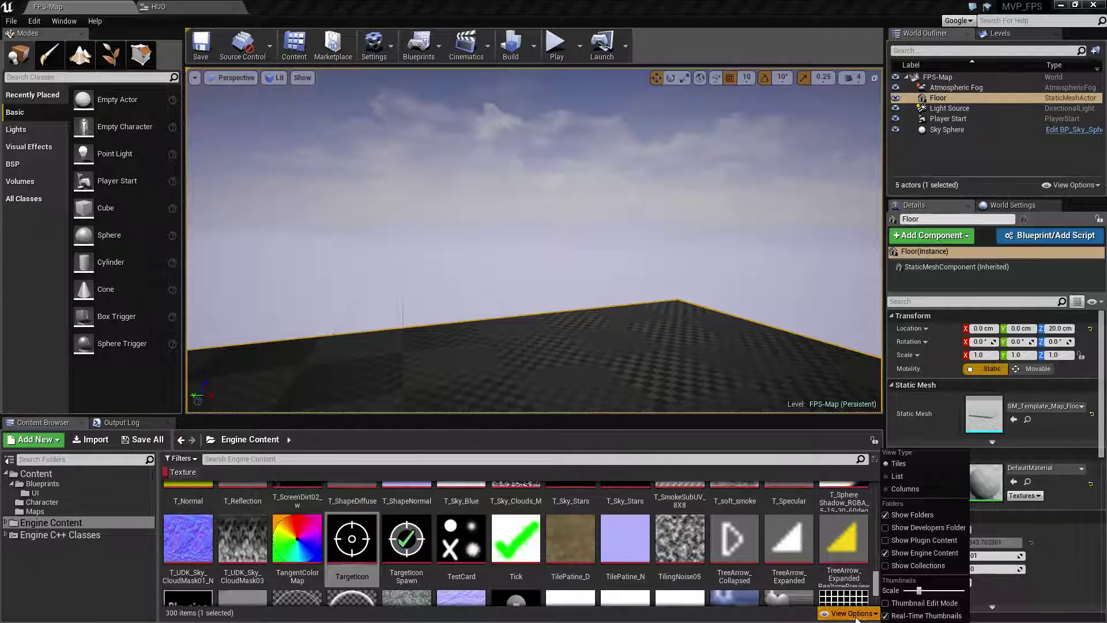
left_click(923, 553)
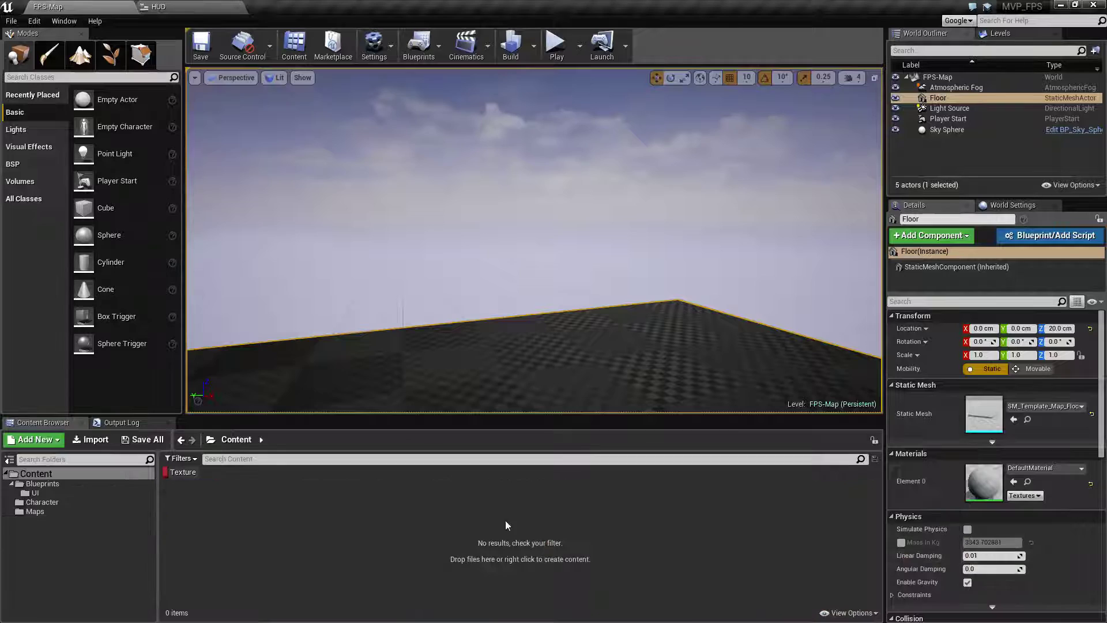
left_click(183, 473)
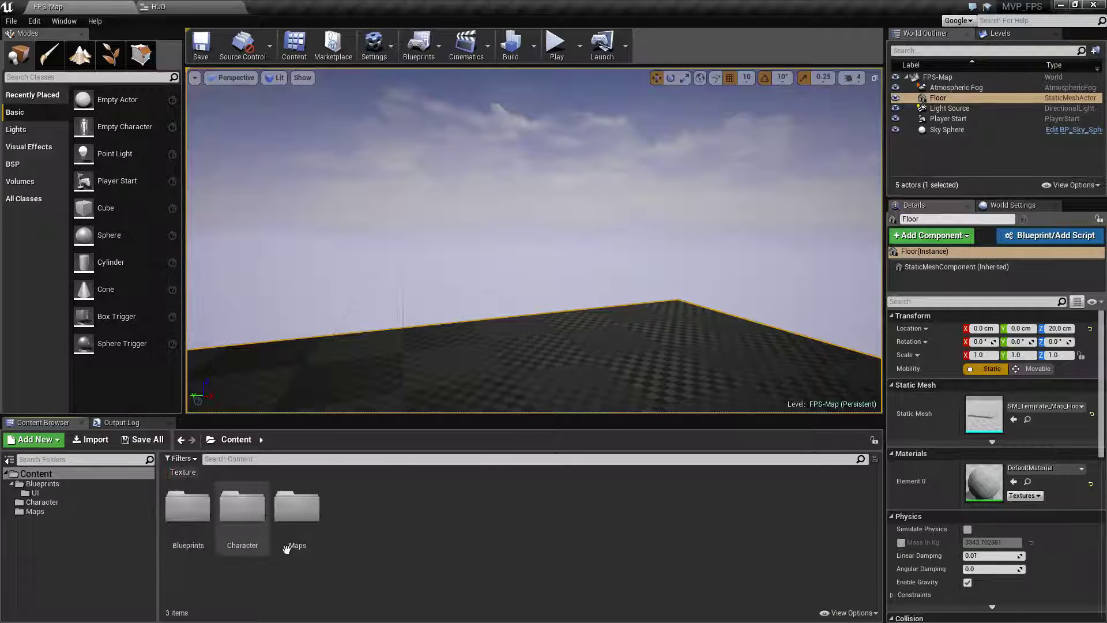
left_click(41, 502)
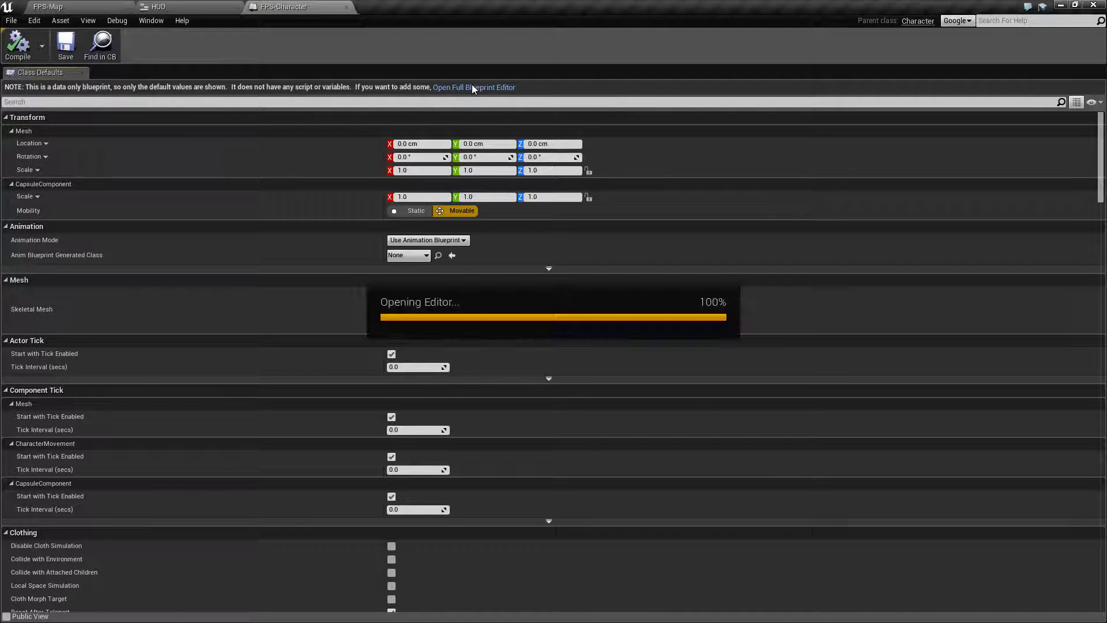
Step: Switch FPS-Character to the full Blueprint Editor and reopen it from the Content Browser
left_click(351, 5)
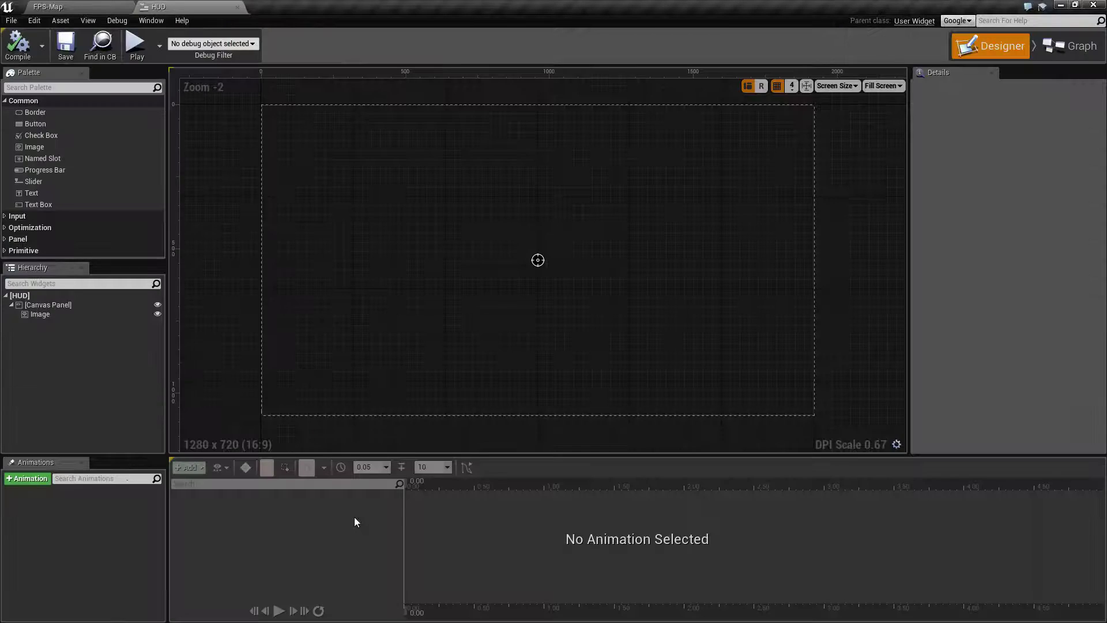
left_click(55, 7)
double_click(188, 508)
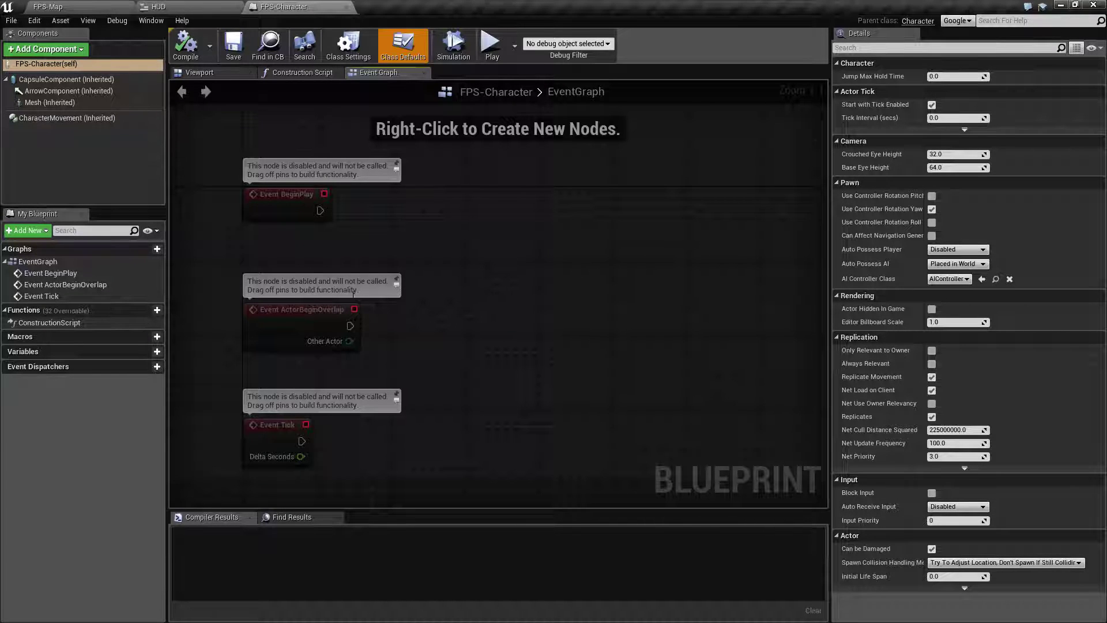
Step: Delete the Event Tick and Event ActorBeginOverlap nodes, keeping only Event BeginPlay in the graph
mouse_move(339, 320)
right_click_drag(470, 367, 559, 349)
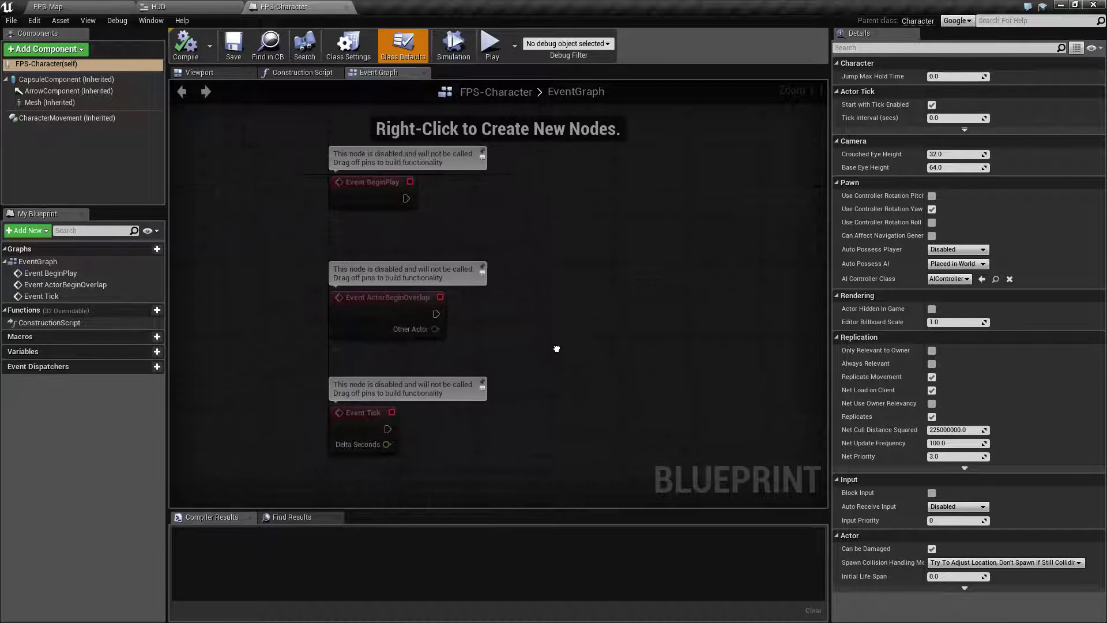
left_click_drag(476, 474, 323, 295)
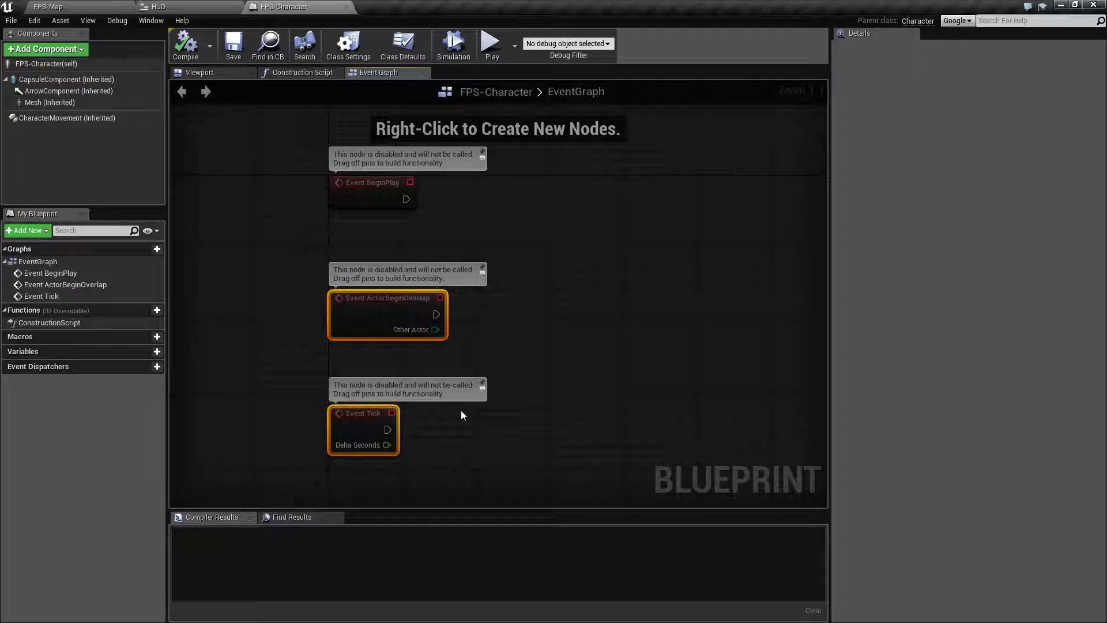
left_click_drag(468, 467, 302, 396)
key("Delete")
left_click_drag(509, 374, 353, 281)
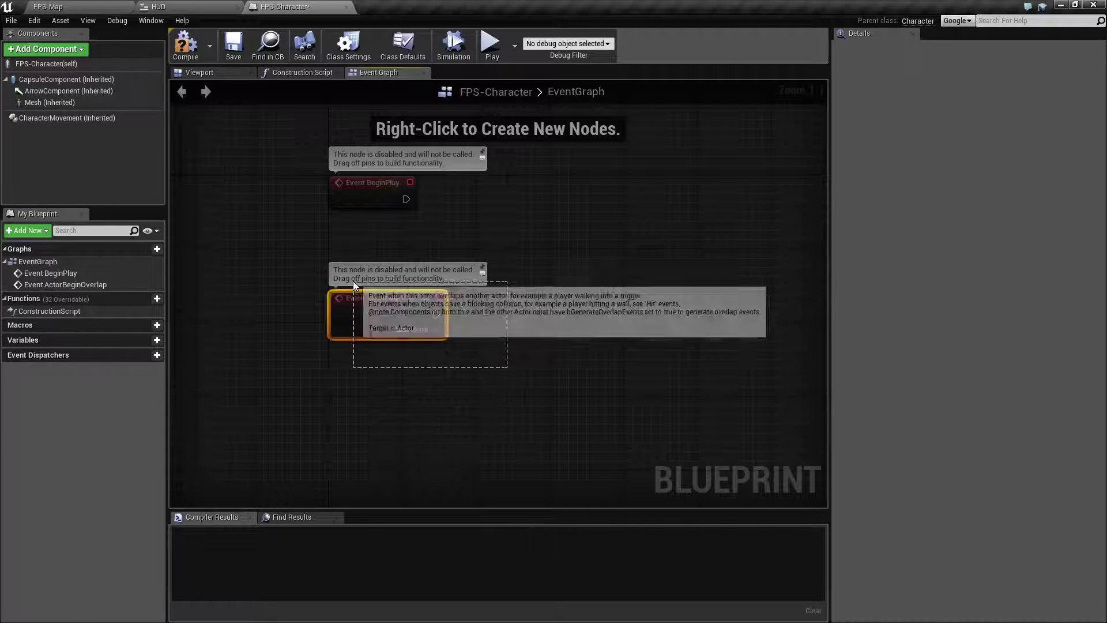
key("Delete")
right_click_drag(352, 281, 372, 304)
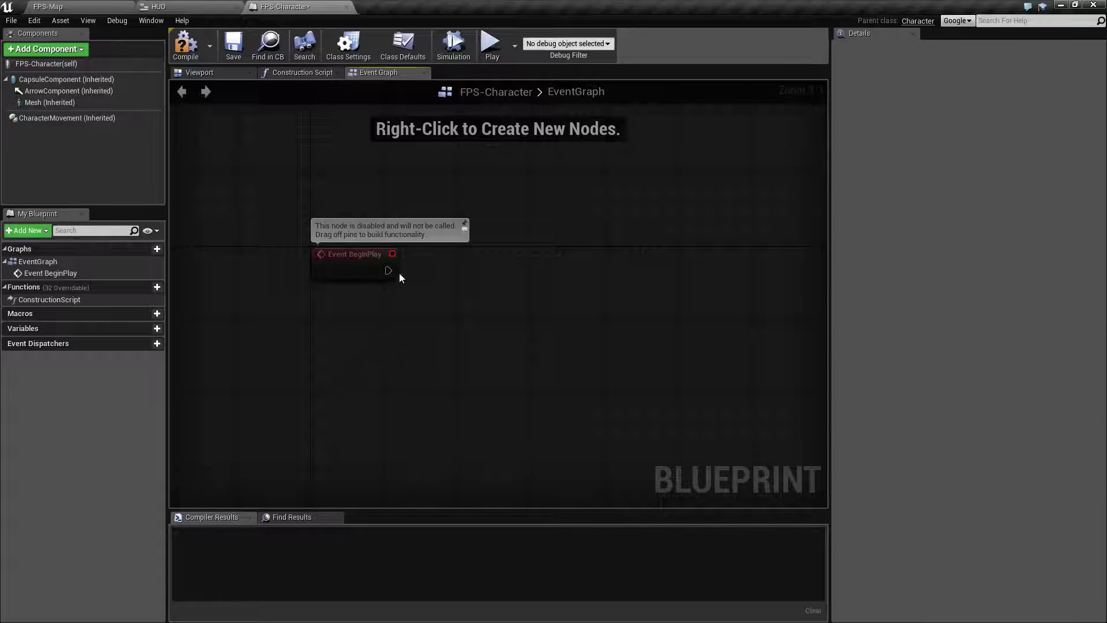
left_click_drag(388, 270, 443, 259)
Step: Dismiss the action list from Event BeginPlay without adding a node
left_click(620, 231)
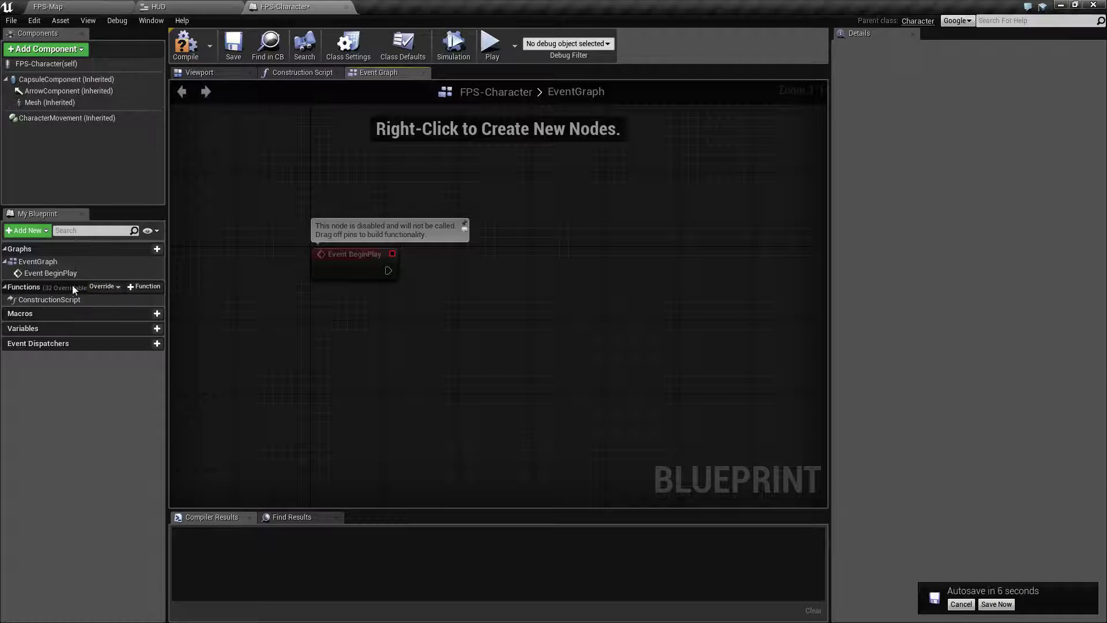
Step: Add a new blueprint function named CreateHUD
left_click(143, 286)
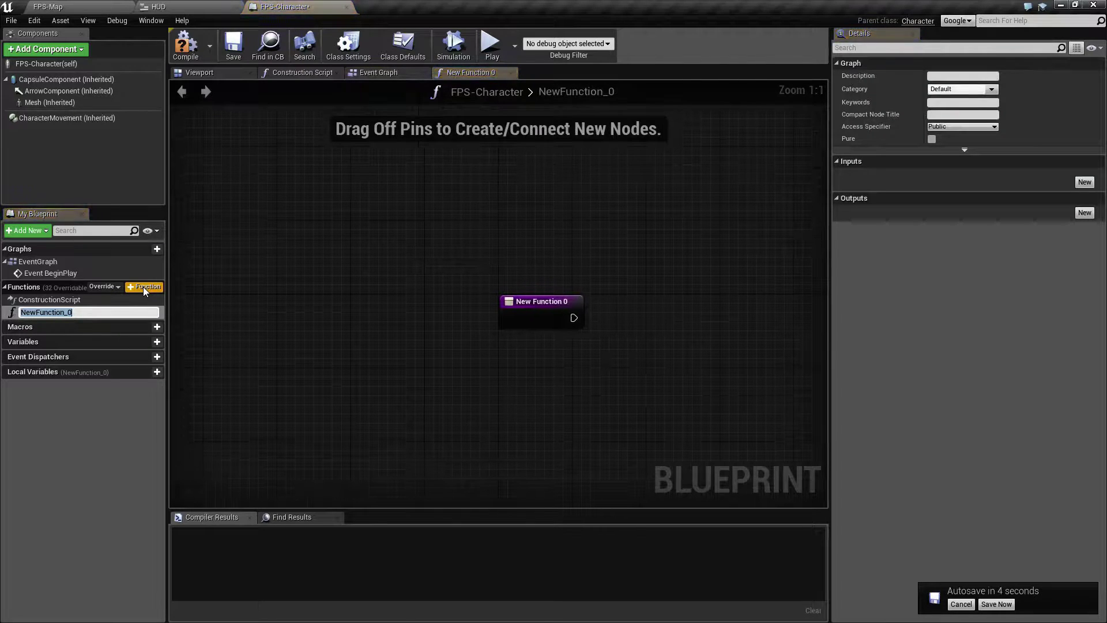
type("Creat")
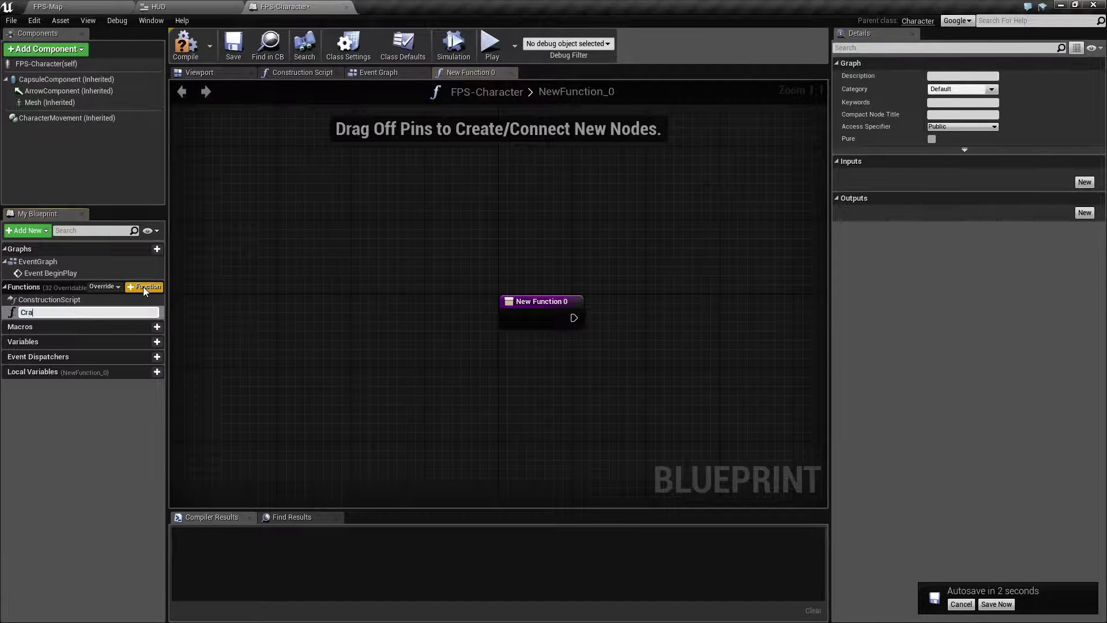
type("eHU")
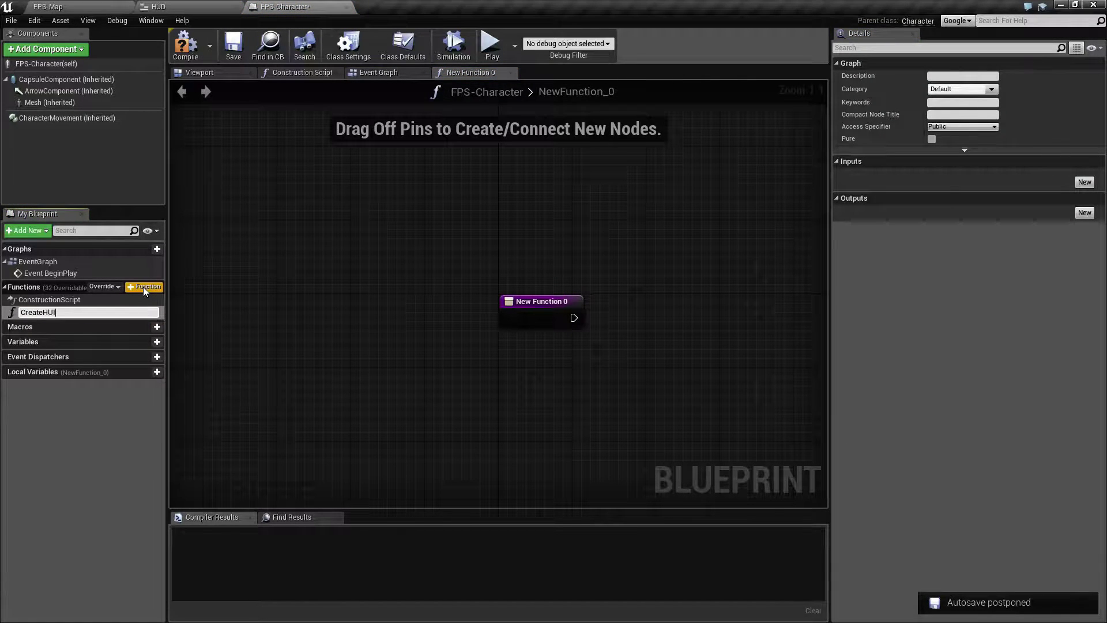
type("D")
key("Return")
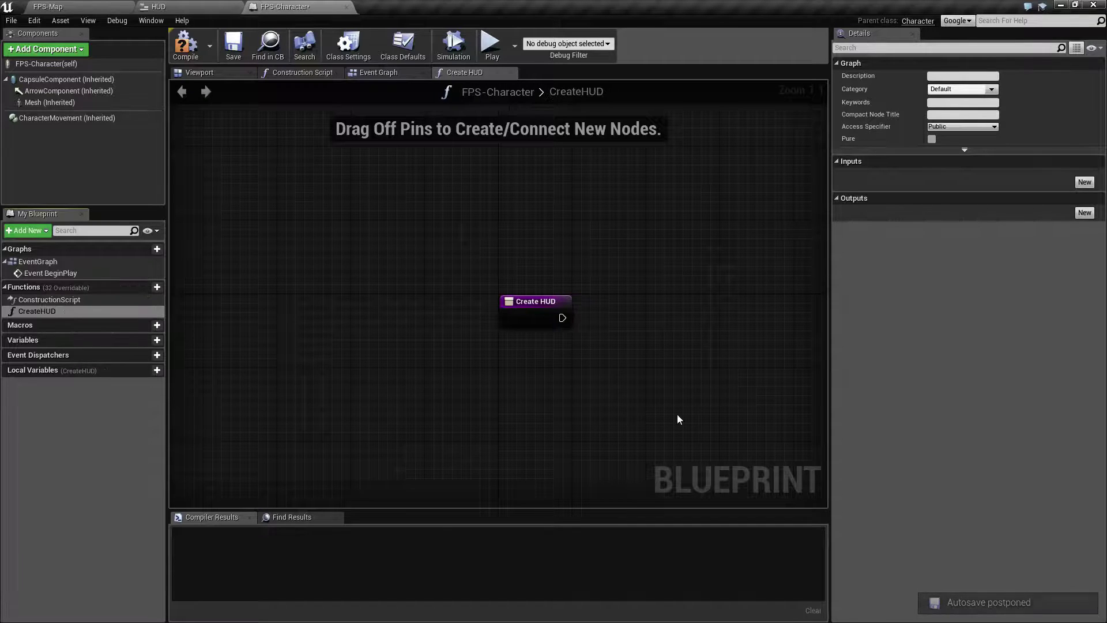
Step: Compile FPS-Character and drag from the CreateHUD entry node's exec pin to list follow-up actions
right_click_drag(641, 406, 502, 414)
right_click_drag(447, 343, 379, 357)
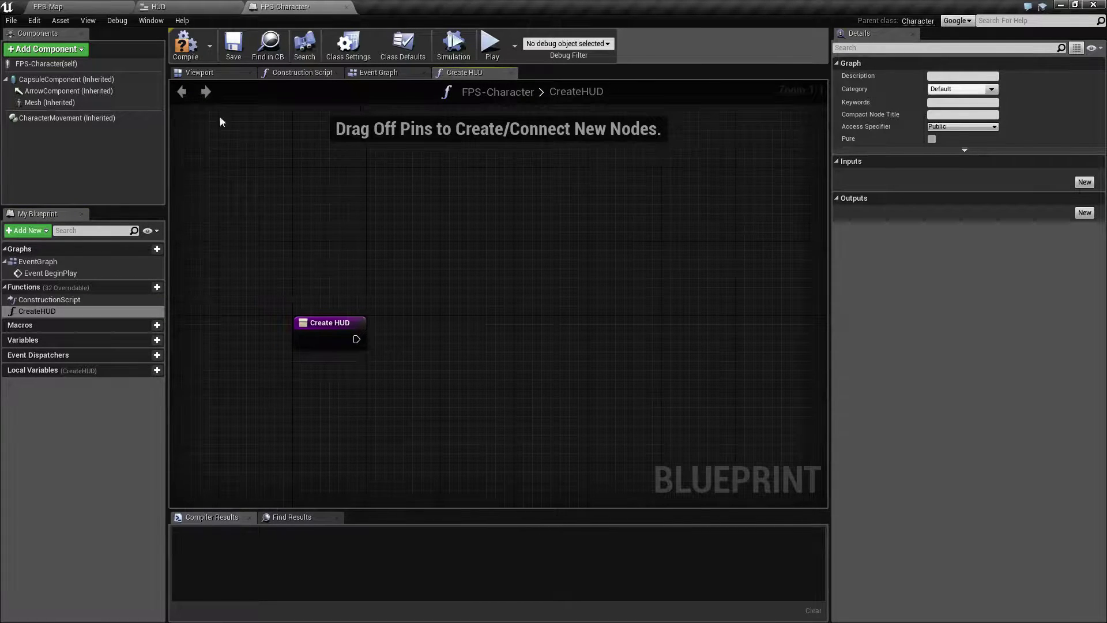
left_click(186, 49)
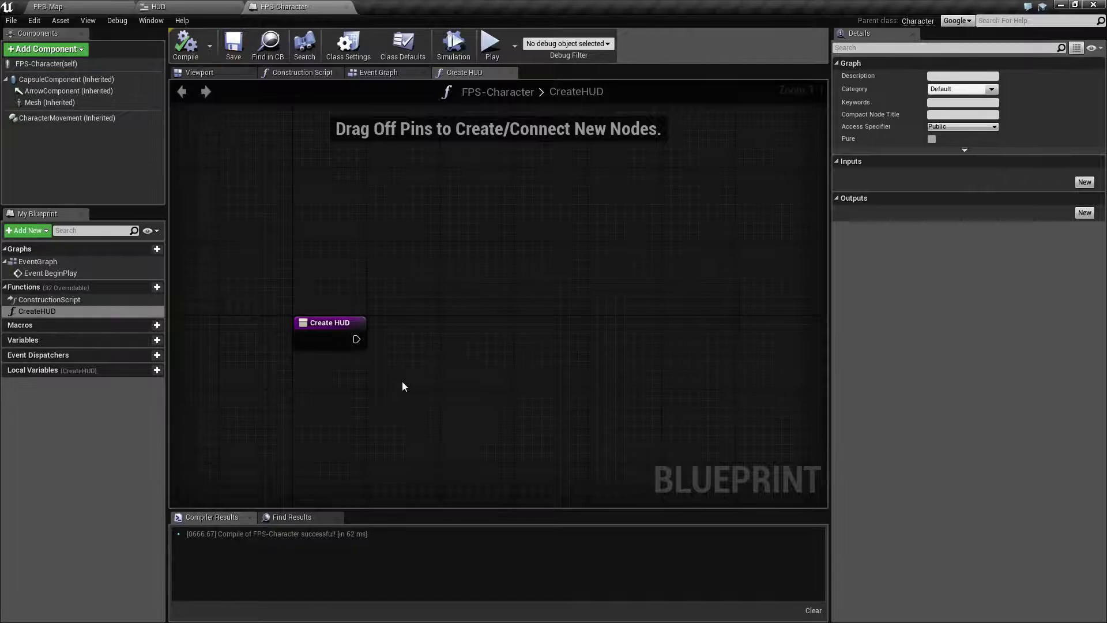
right_click_drag(410, 382, 387, 386)
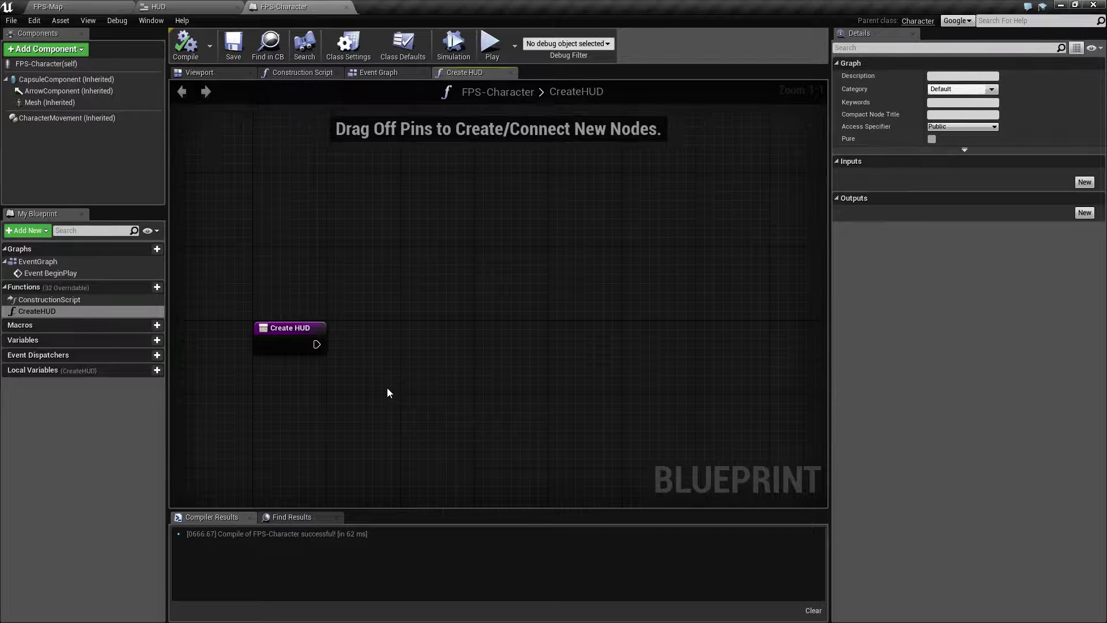
left_click_drag(316, 344, 369, 315)
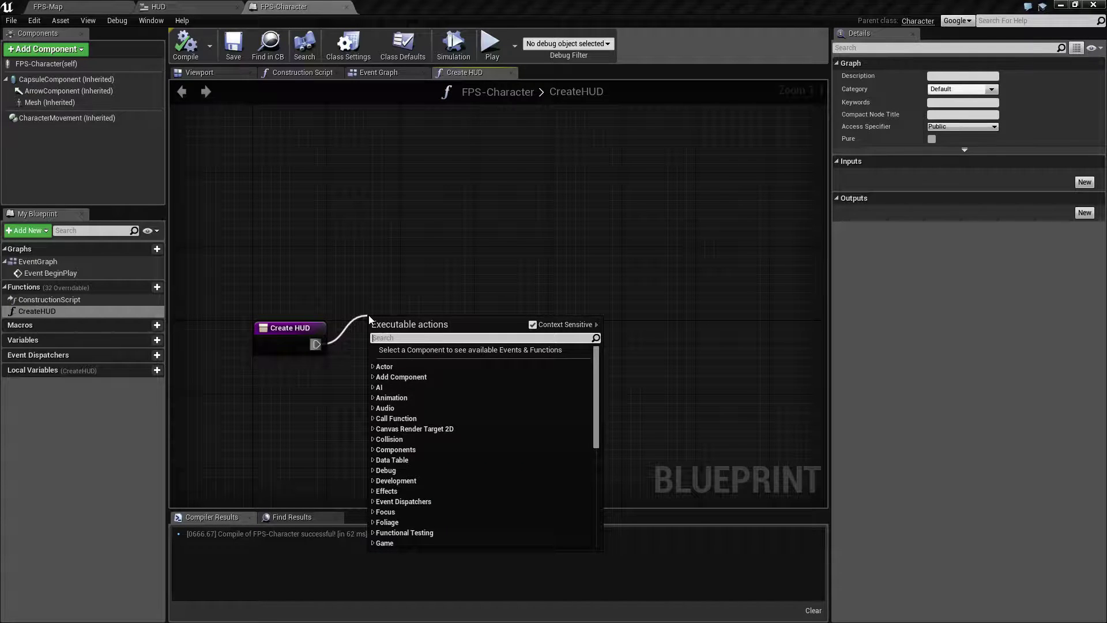
Step: Add a Create Widget node to CreateHUD with its Class set to HUD
type("cre")
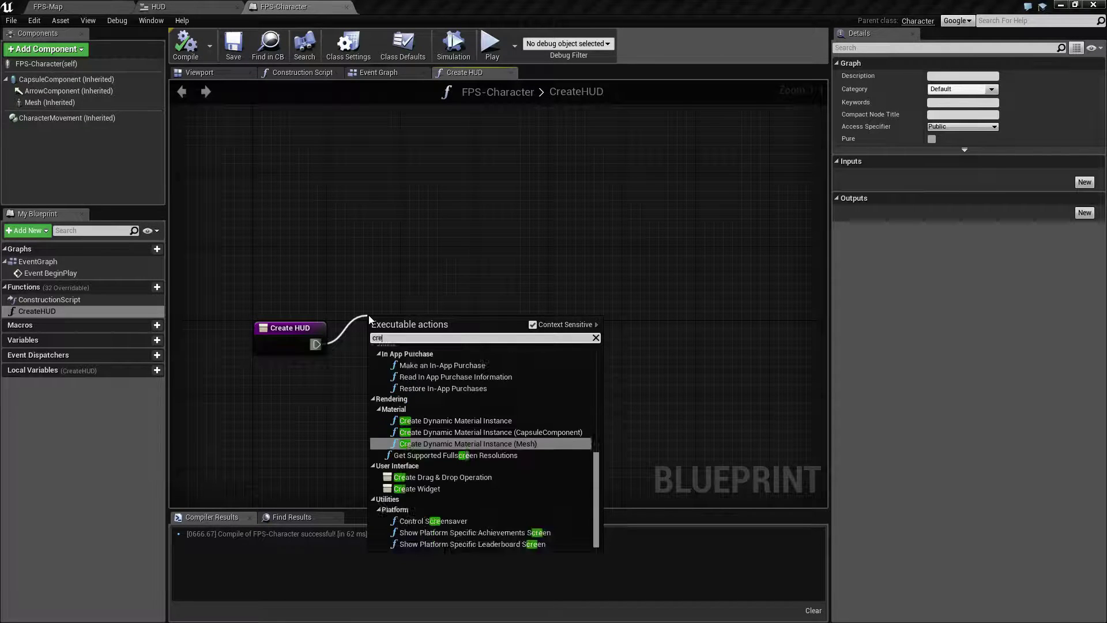
type("ate widget")
key("Return")
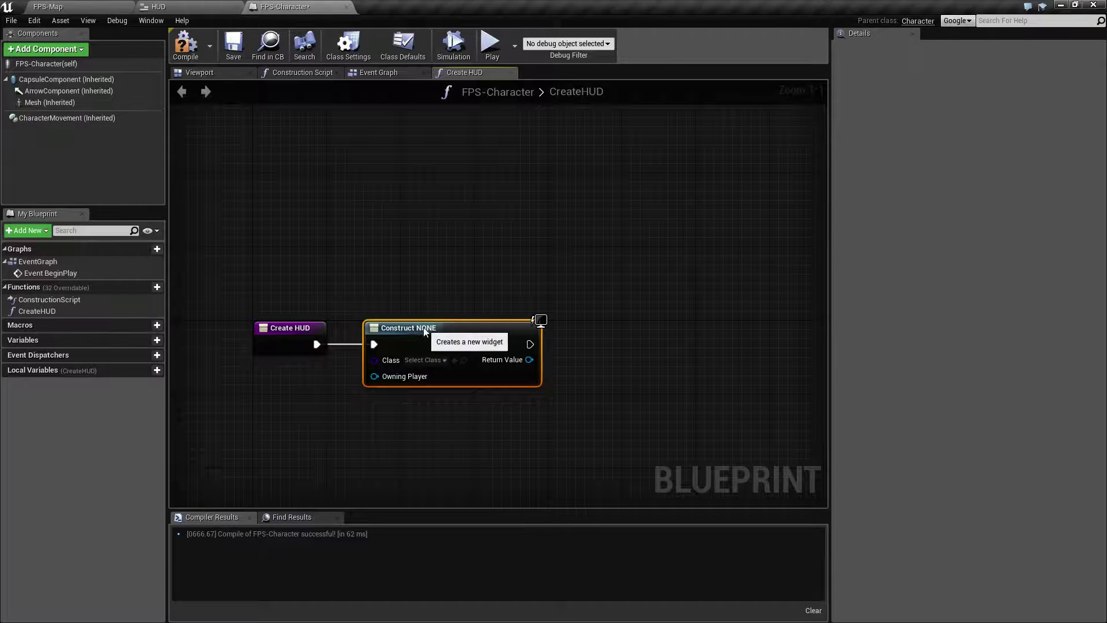
left_click_drag(421, 326, 403, 327)
left_click(406, 361)
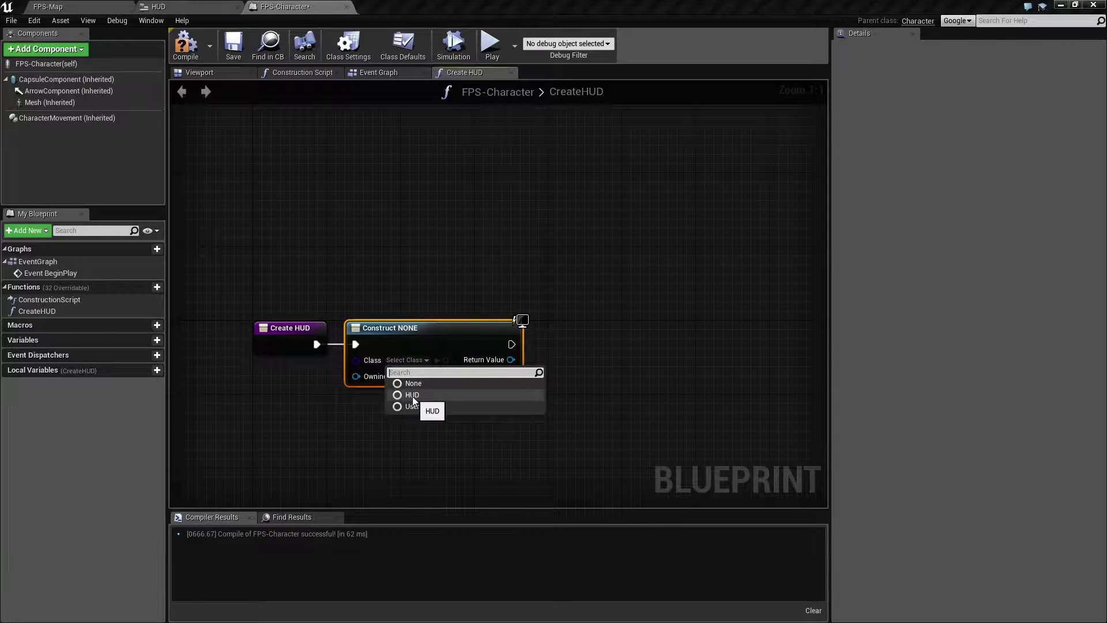
left_click(412, 395)
Step: Feed the widget's Return Value into a new Add to Viewport node
right_click_drag(600, 396, 525, 399)
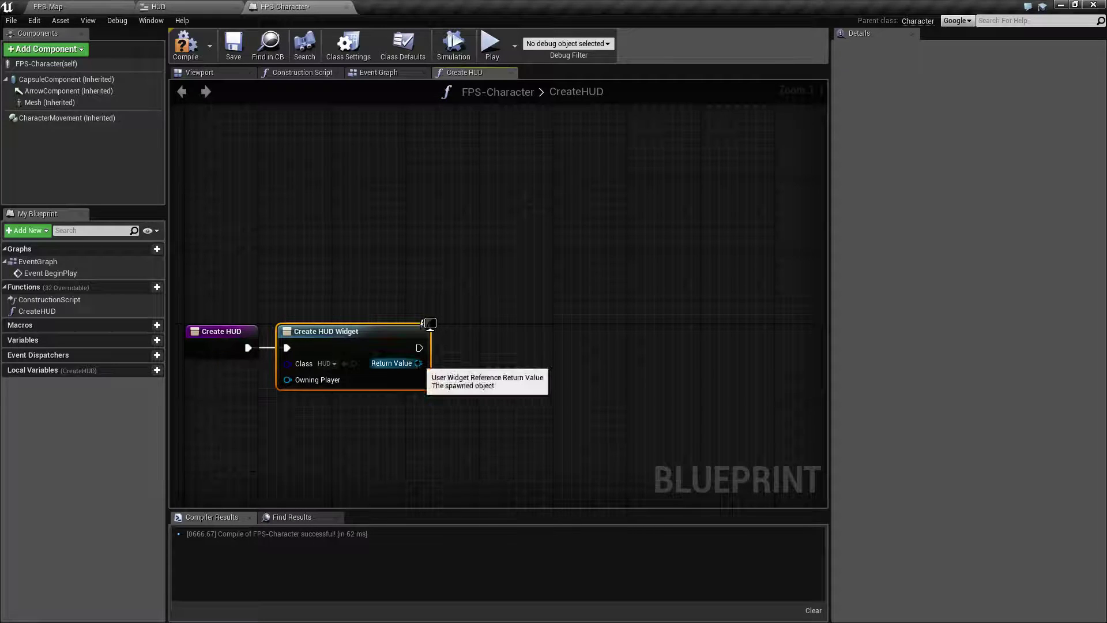
left_click_drag(418, 363, 476, 345)
type("add")
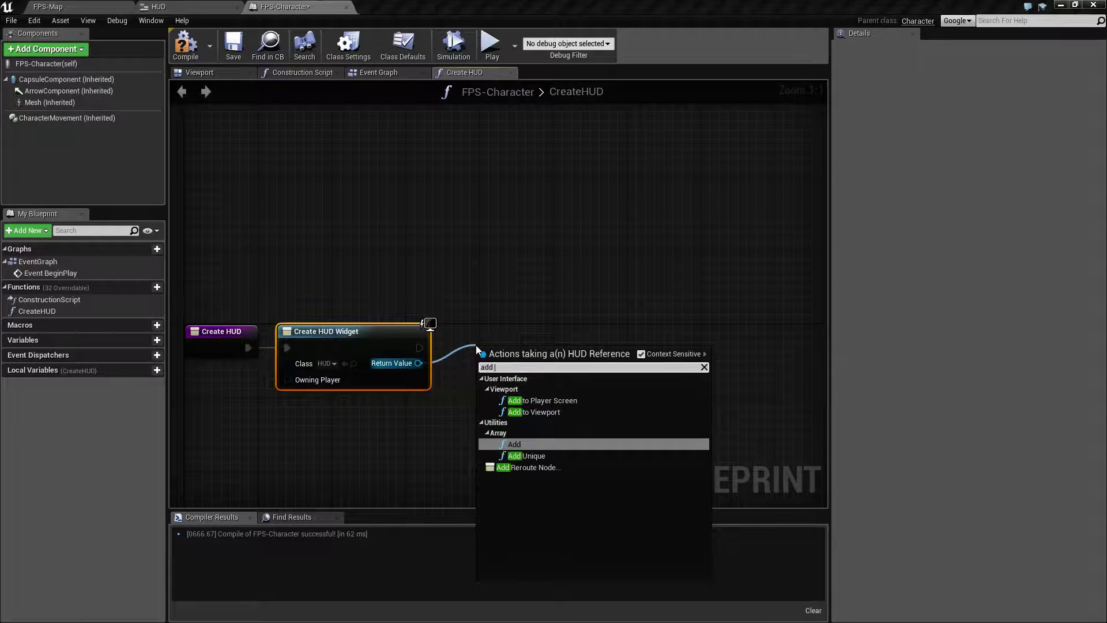
left_click(545, 411)
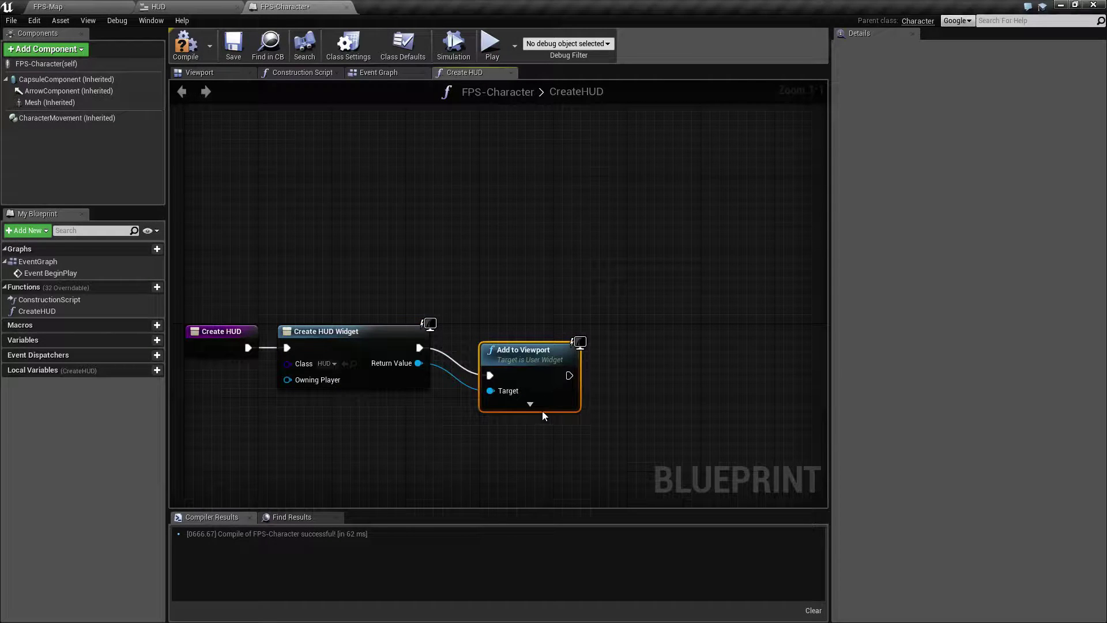
left_click_drag(511, 360, 492, 333)
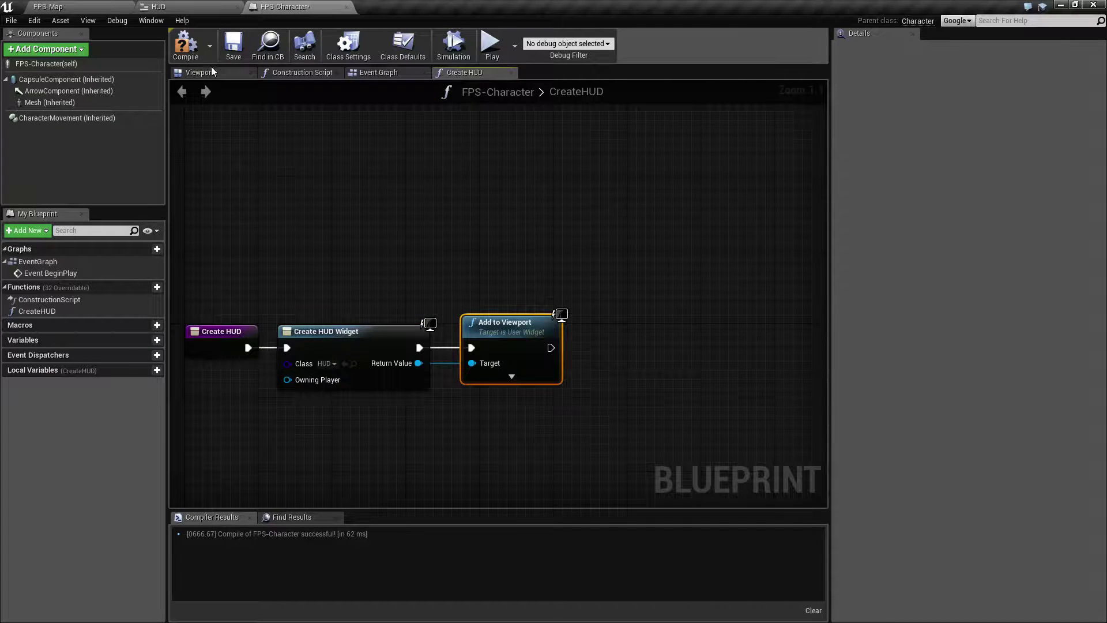
Step: Compile FPS-Character, run a quick Play test in FPS-Map, then return to the blueprint
left_click(185, 45)
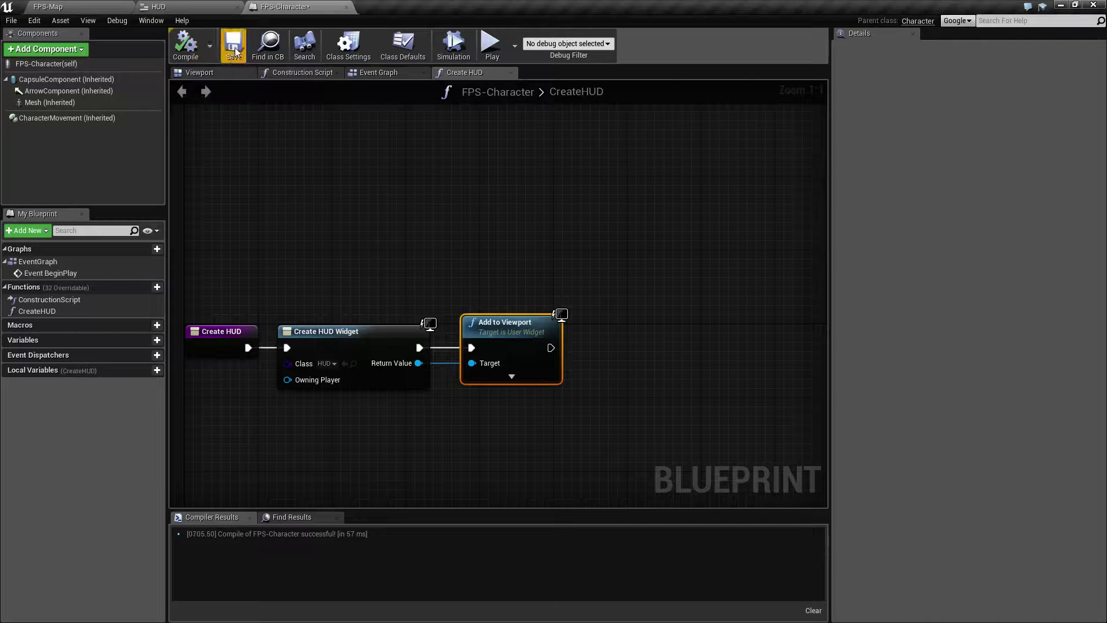
left_click(74, 6)
left_click(569, 53)
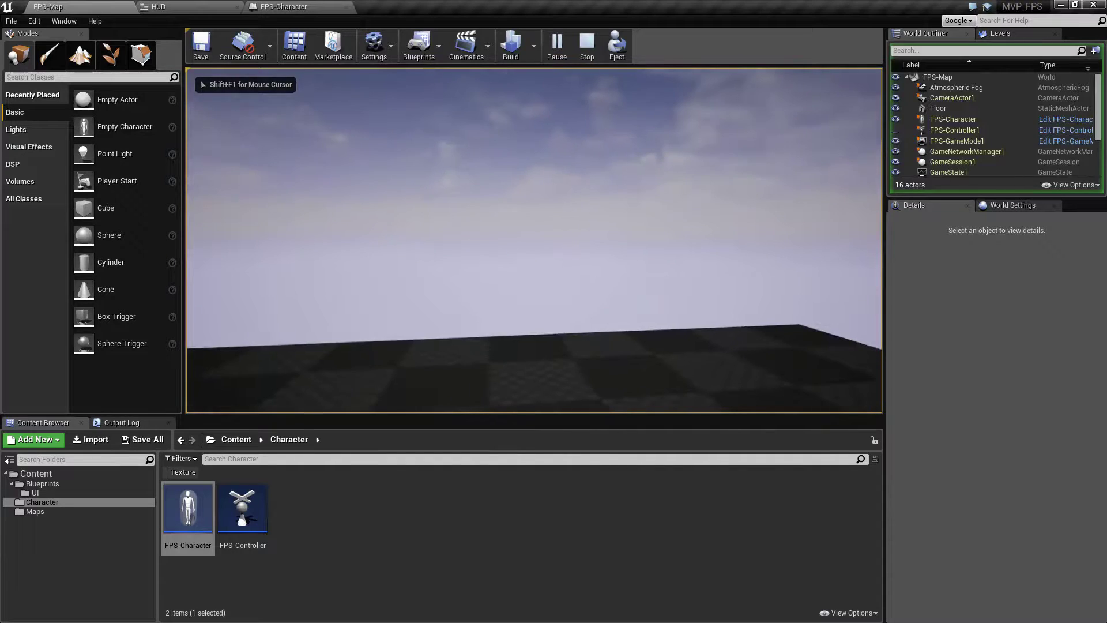
key("Escape")
left_click(283, 6)
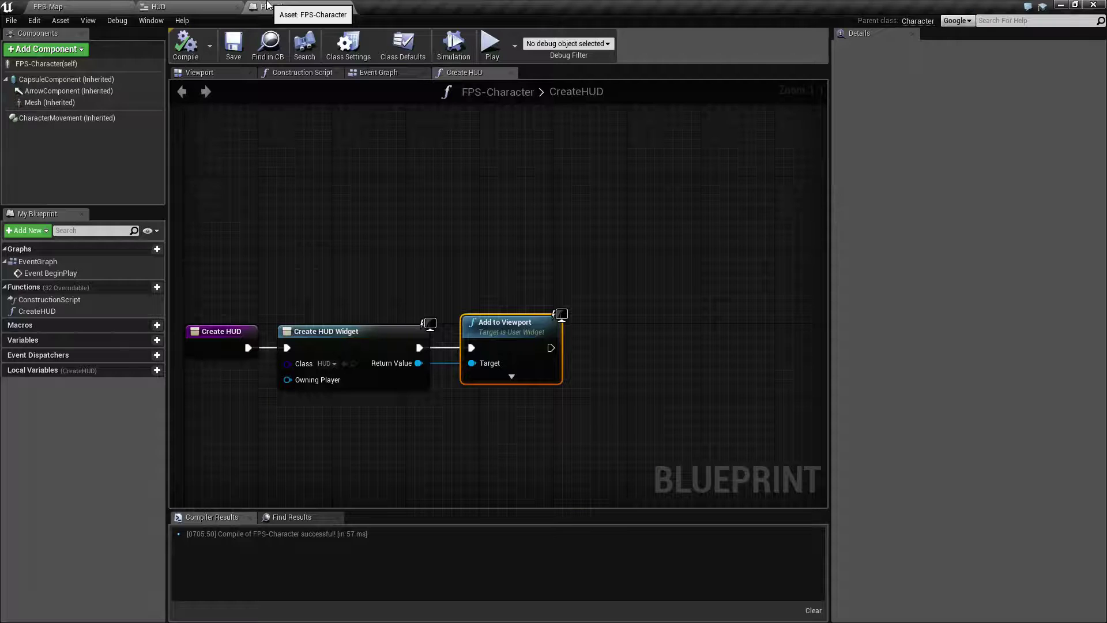
left_click(365, 260)
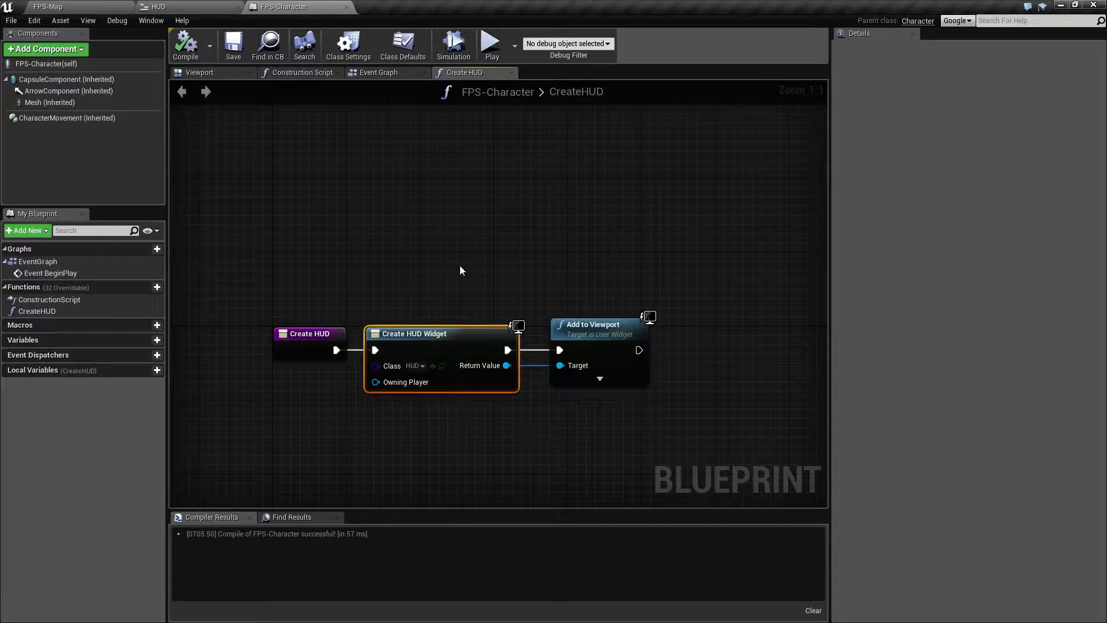
Step: Place a CreateHUD call in the Event Graph and wire Event BeginPlay into it
left_click(376, 74)
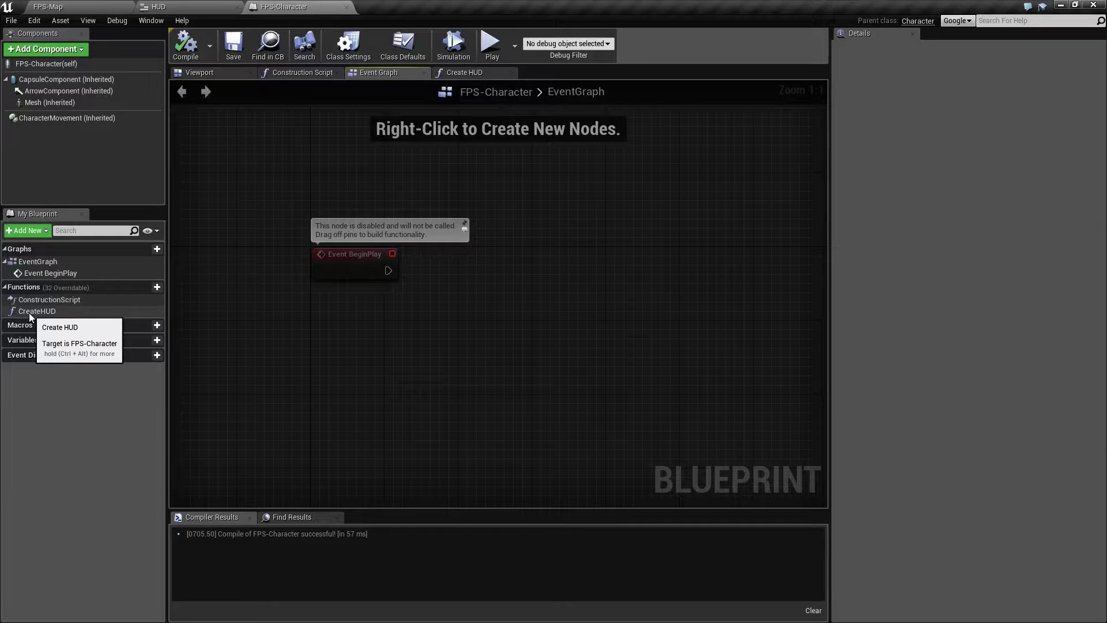
left_click_drag(29, 313, 388, 271)
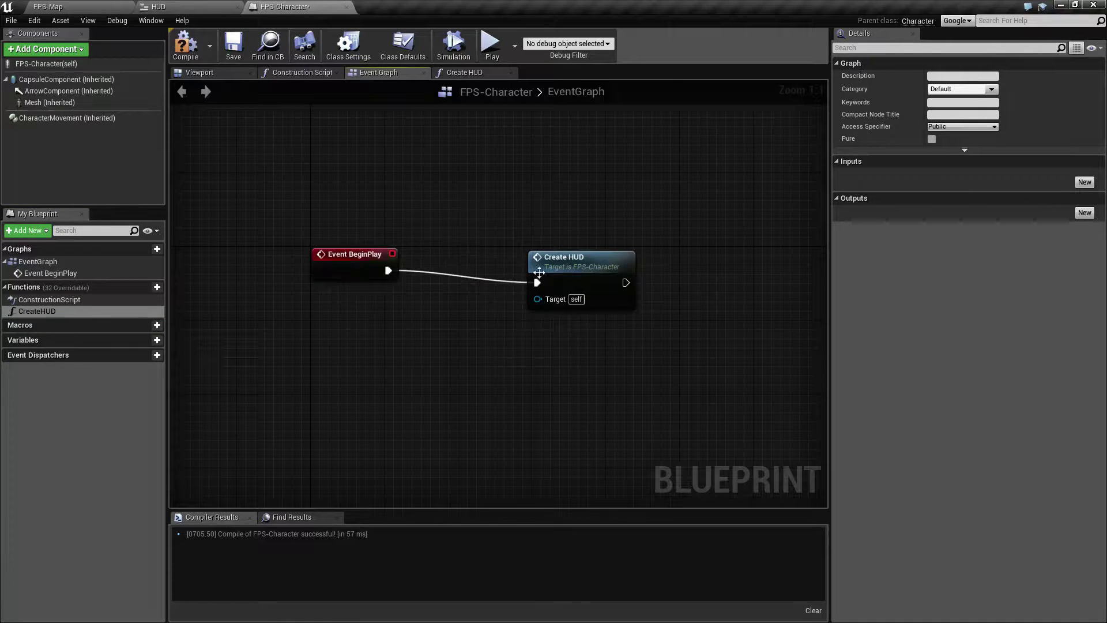
left_click_drag(569, 271, 501, 260)
Step: Compile and save FPS-Character, then play FPS-Map to check the crosshair
left_click(185, 45)
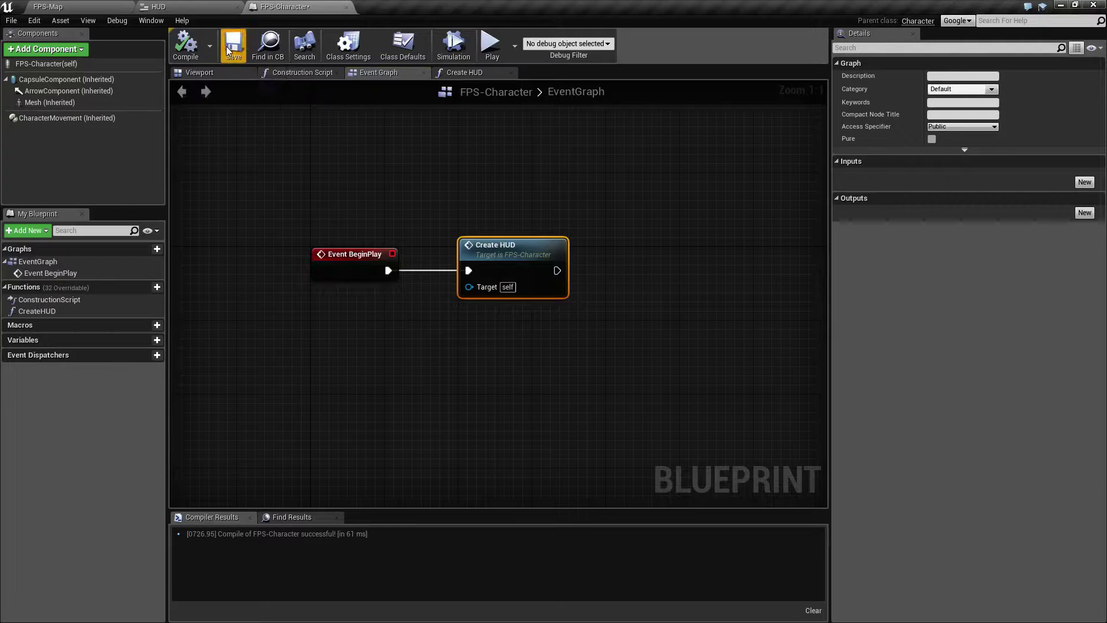
left_click(233, 46)
left_click(123, 12)
left_click(557, 46)
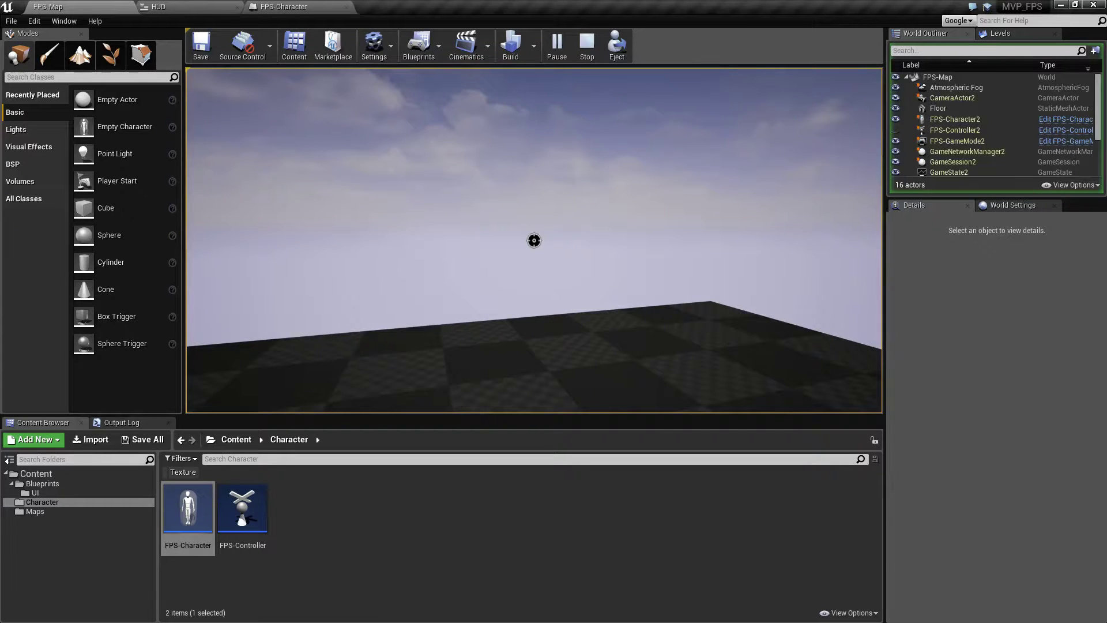
Step: Stop the play test, select the Sky Sphere and tilt the viewport camera upward
key("Escape")
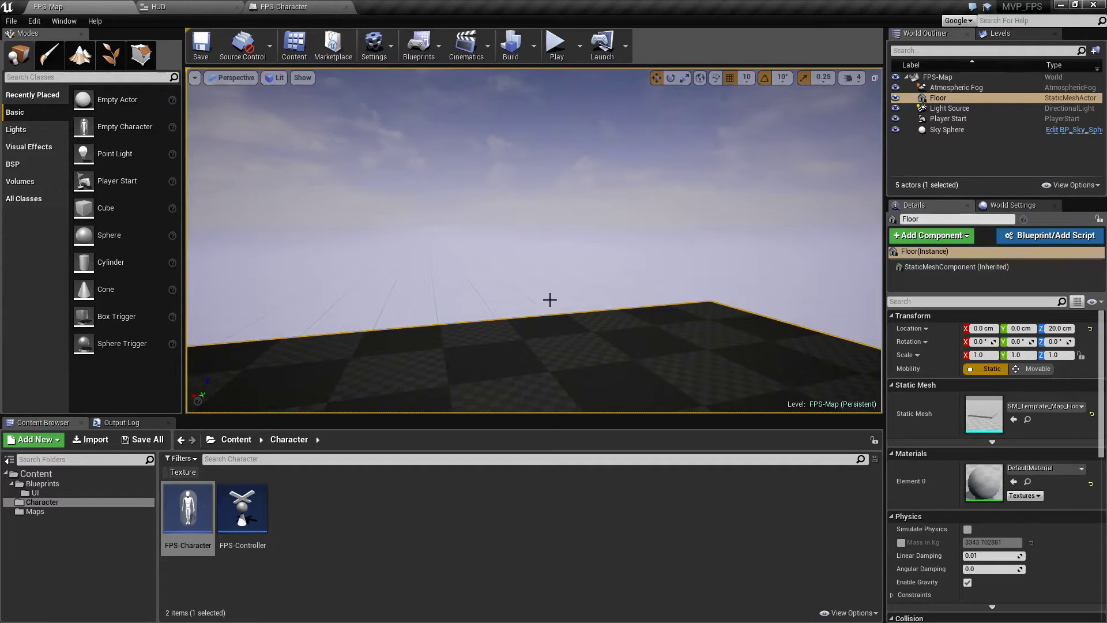
left_click(510, 280)
right_click_drag(642, 299, 647, 276)
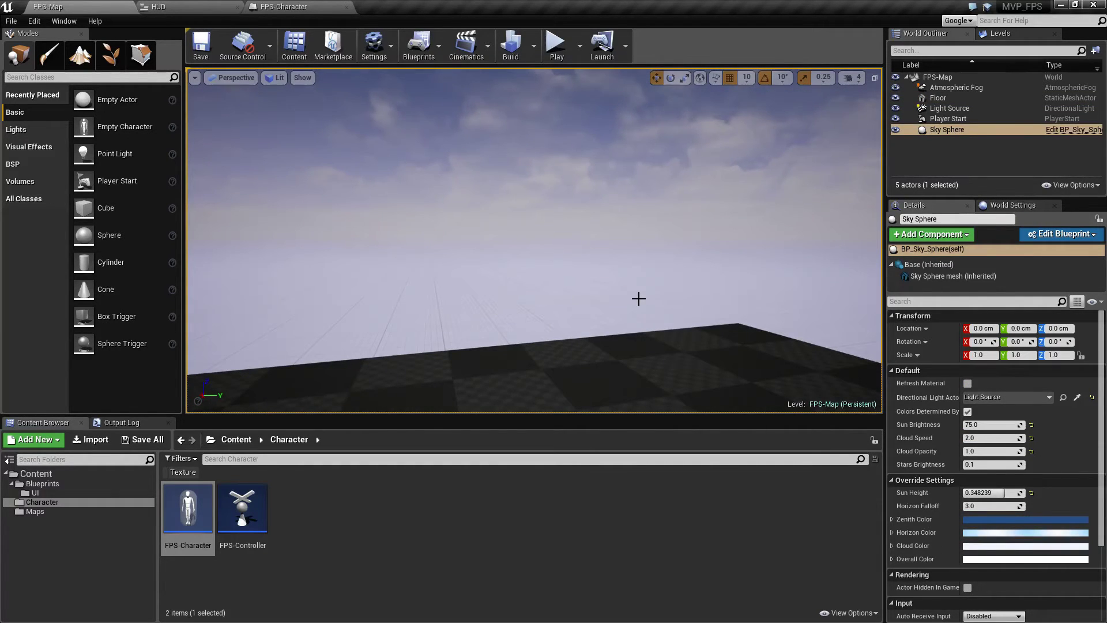